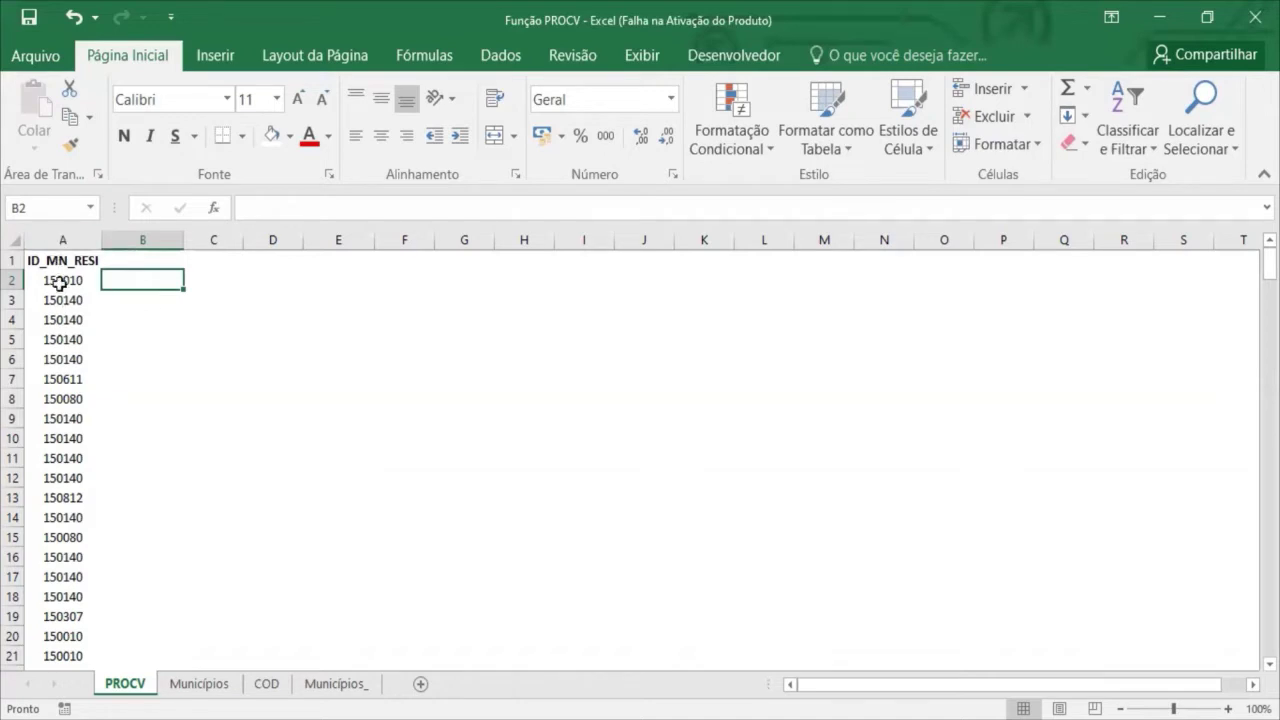
# - Compare the codes in PROCV column A with the Cod column on the Municípios sheet
pyautogui.moveTo(60, 283); pyautogui.dragTo(86, 571)
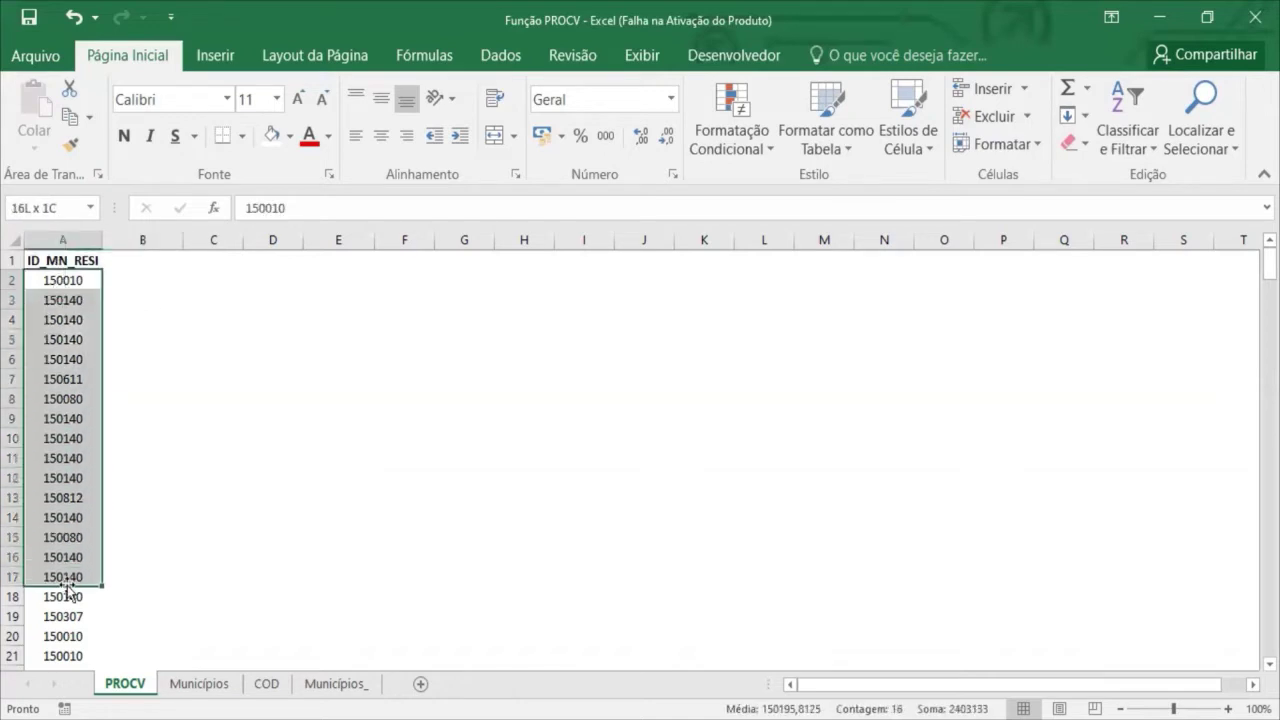
pyautogui.click(114, 280)
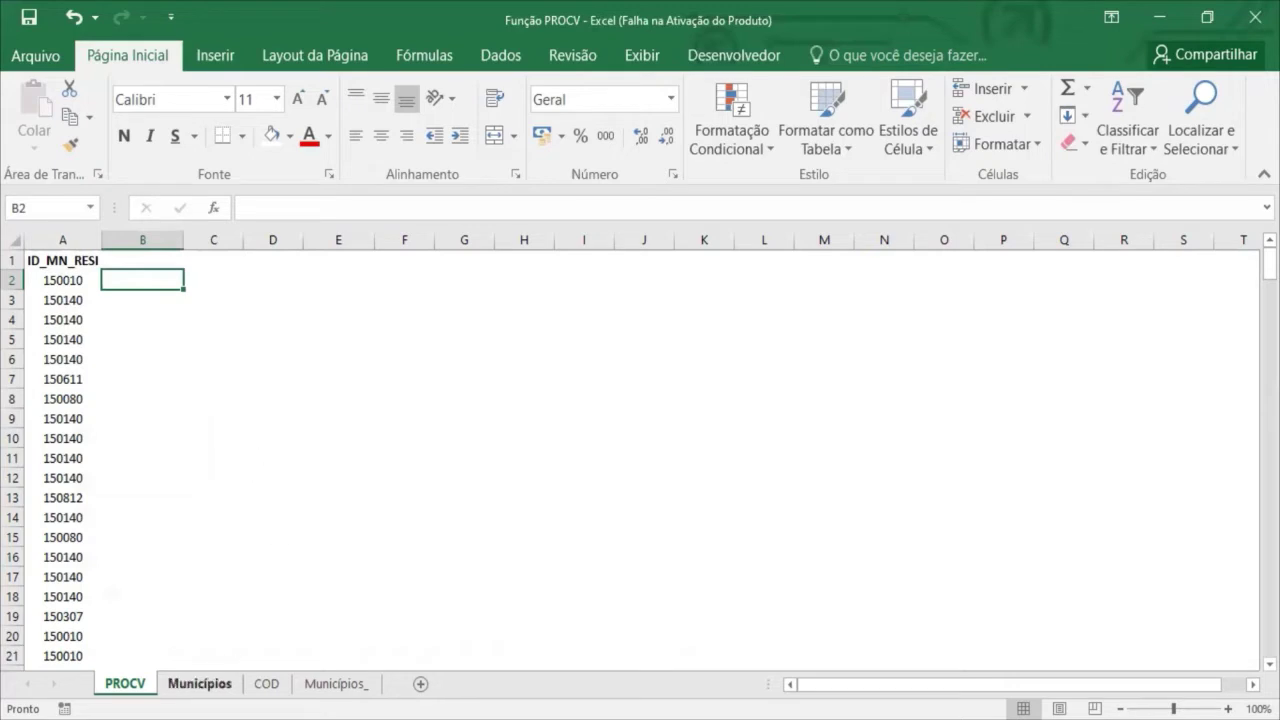
pyautogui.click(199, 683)
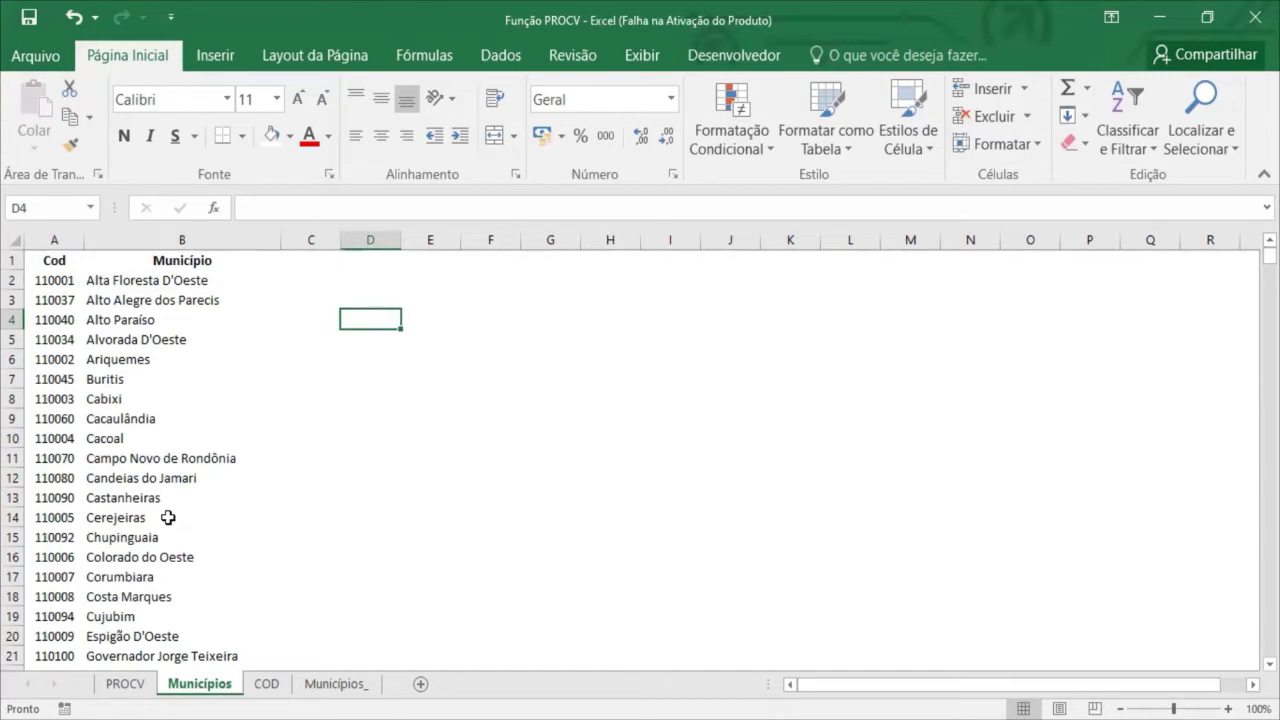
pyautogui.click(42, 242)
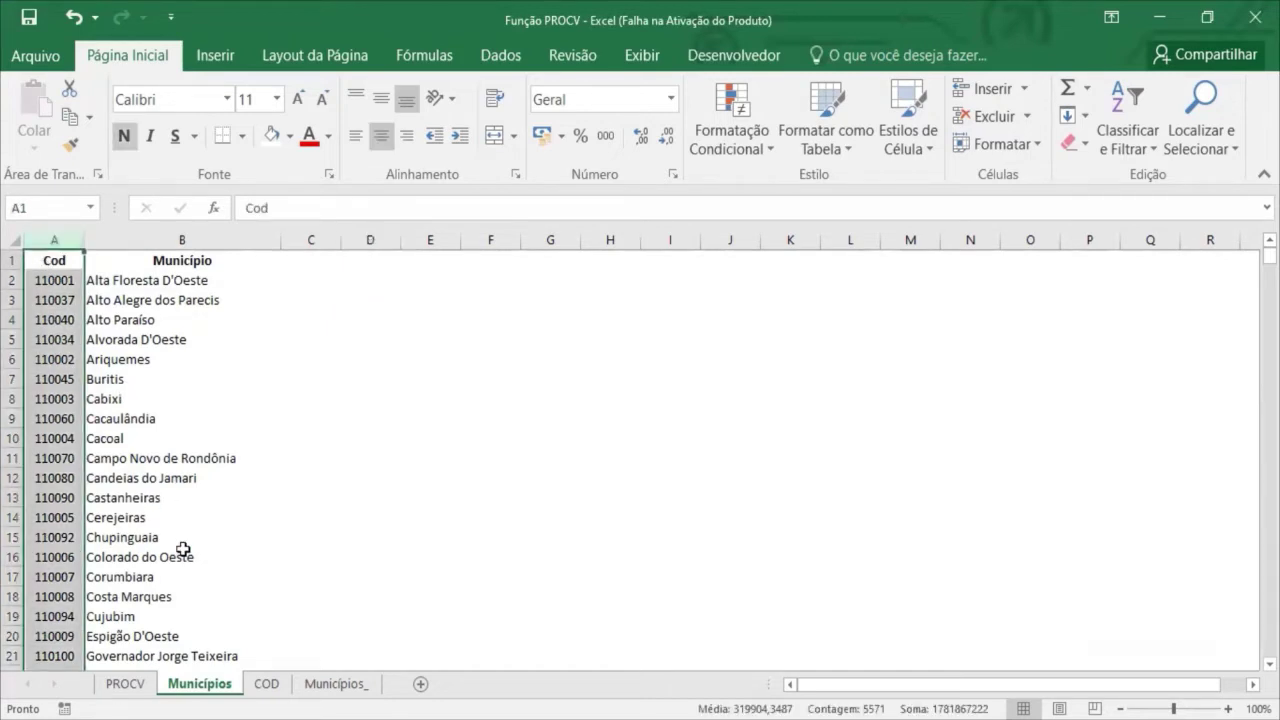
# - Note the first code 110001, then begin typing =proc in PROCV cell B2
pyautogui.click(42, 281)
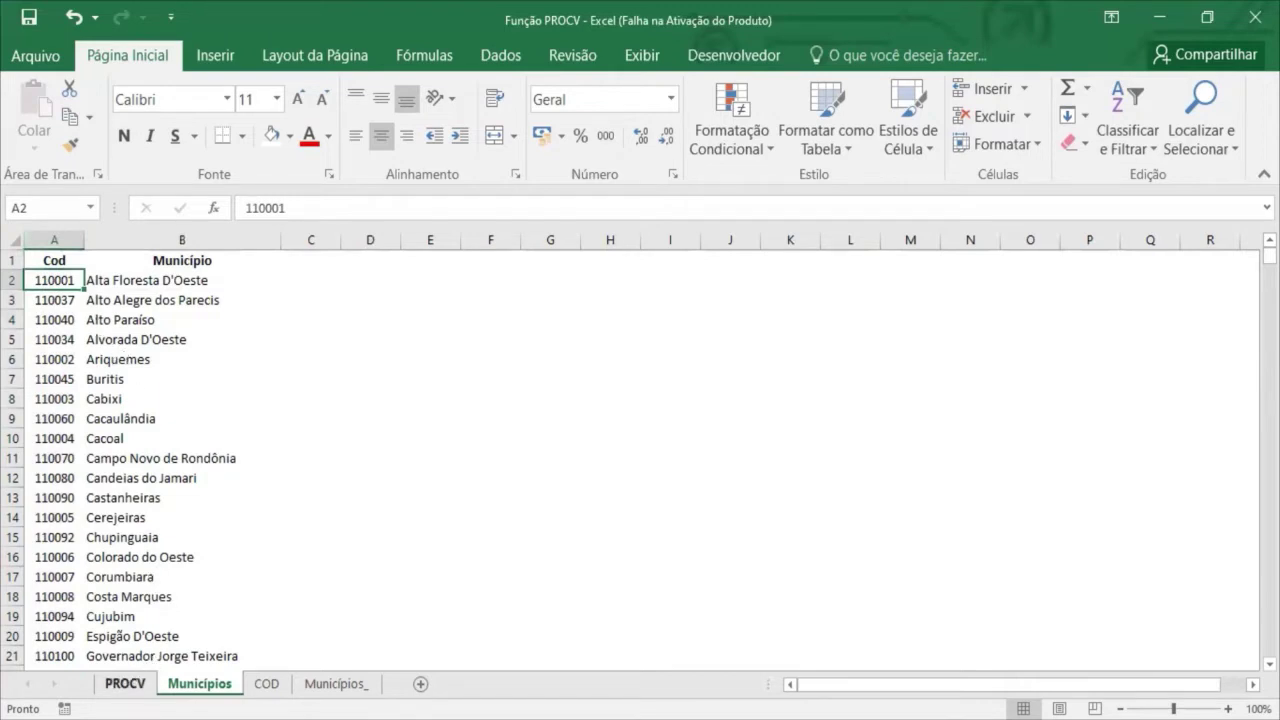
pyautogui.click(145, 685)
pyautogui.write('=')
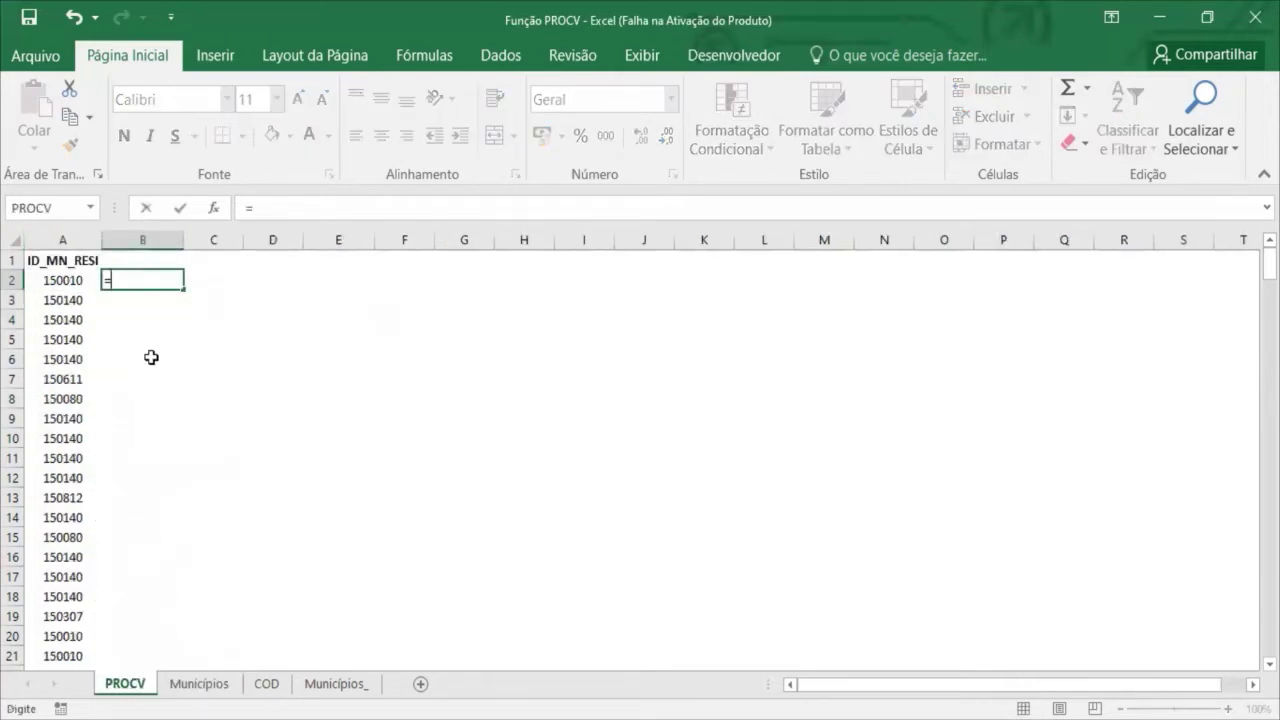
pyautogui.write('p')
pyautogui.write('roc')
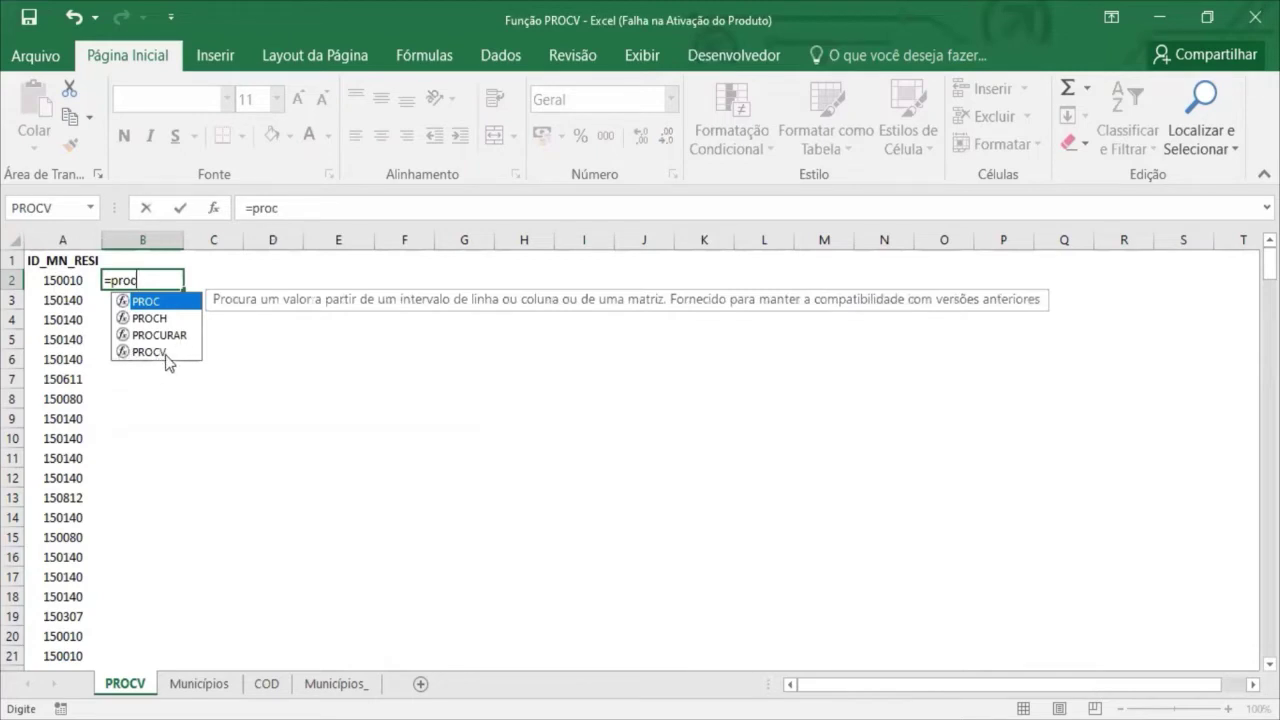
# - Insert PROCV into B2 with A2 as the lookup value, giving =PROCV(A2;
pyautogui.click(166, 354)
pyautogui.doubleClick(166, 354)
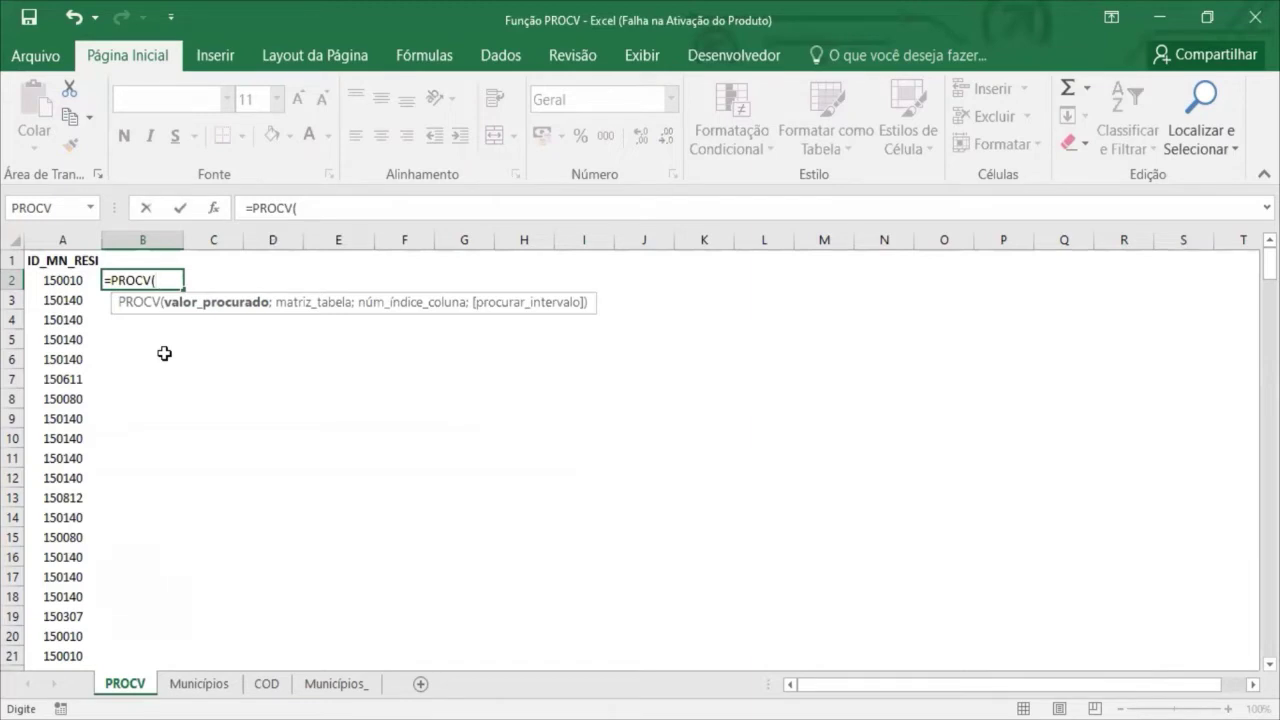
pyautogui.click(66, 282)
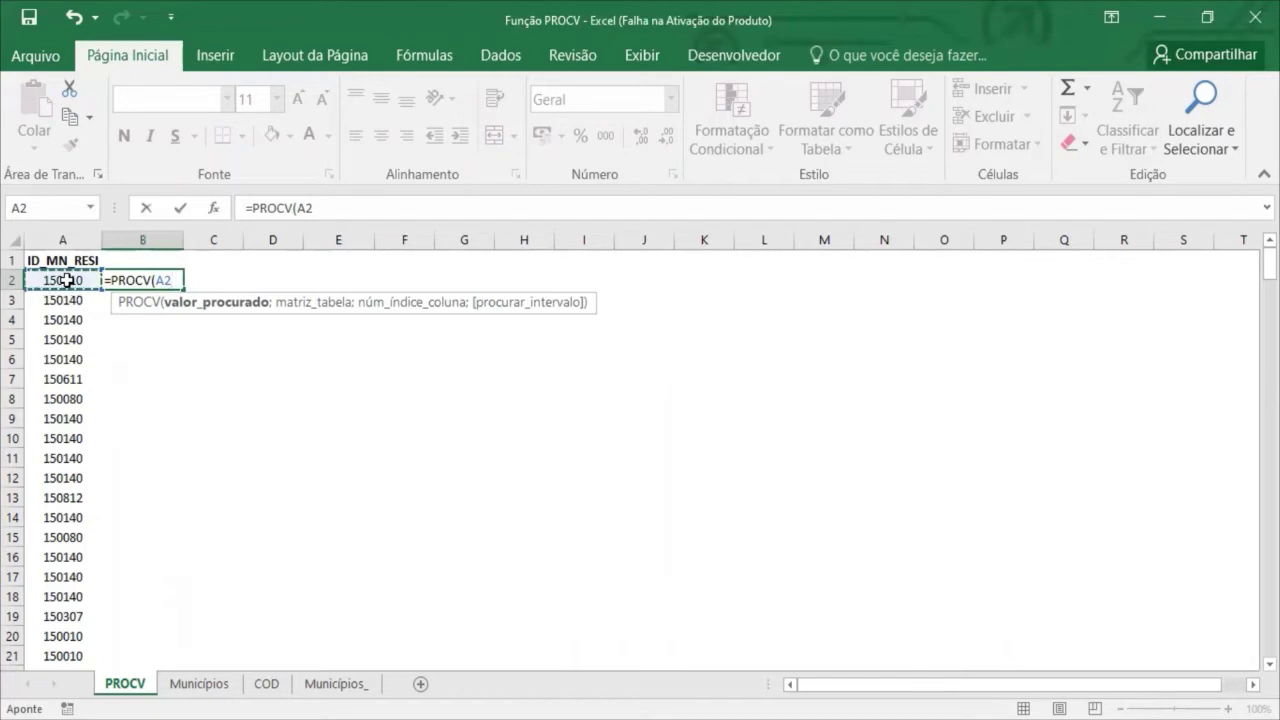
pyautogui.write(';')
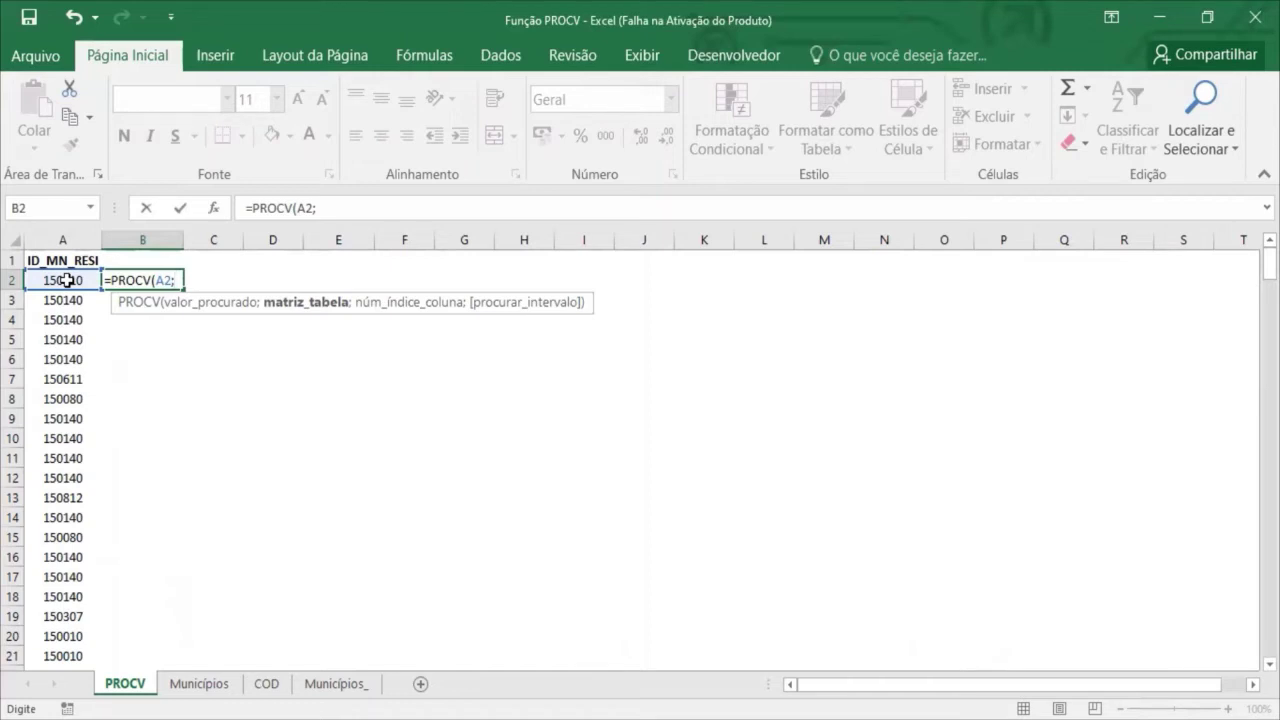
pyautogui.click(199, 683)
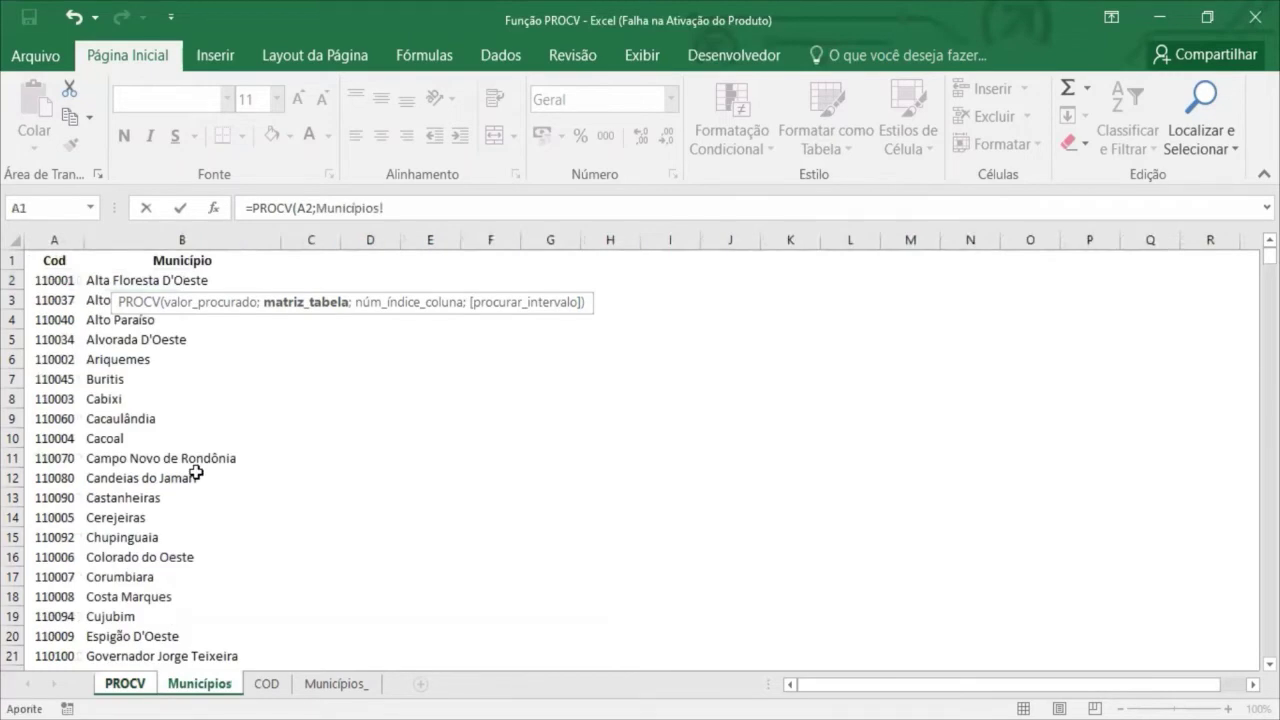
# - Set the lookup table to Municípios!A:B and column index 2, then choose exact match
pyautogui.moveTo(38, 232); pyautogui.dragTo(235, 262)
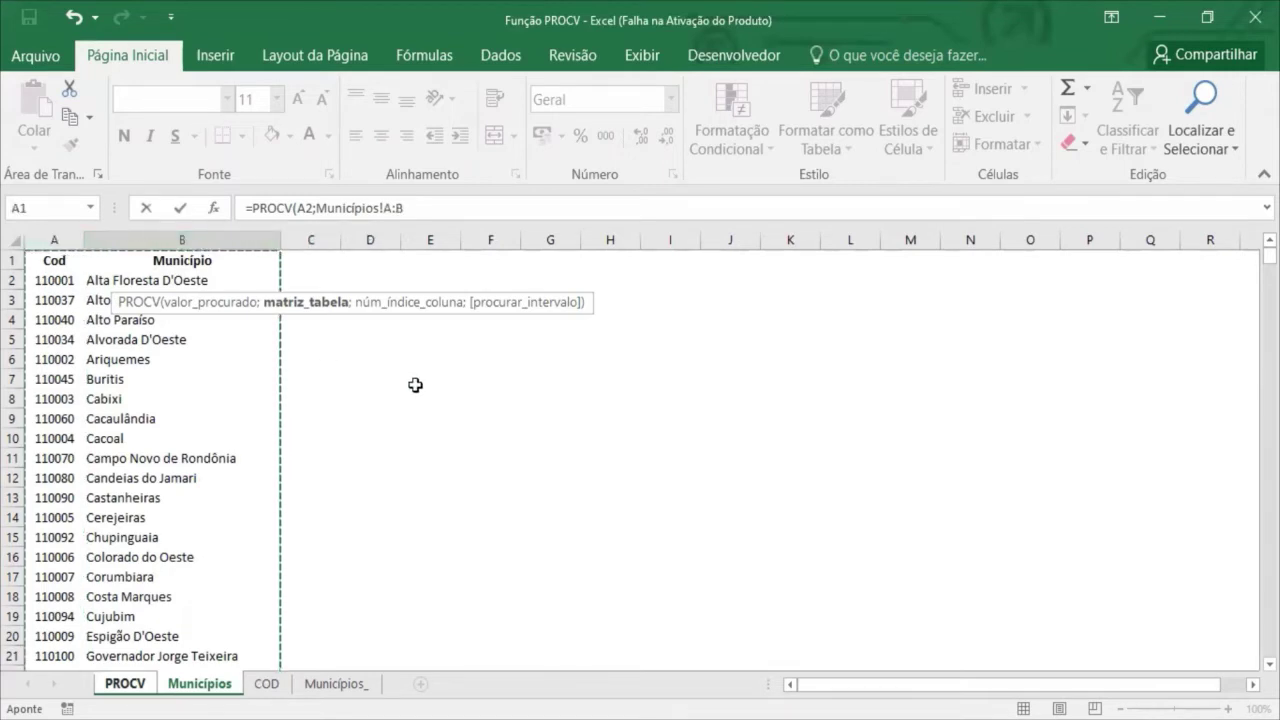
pyautogui.write(';')
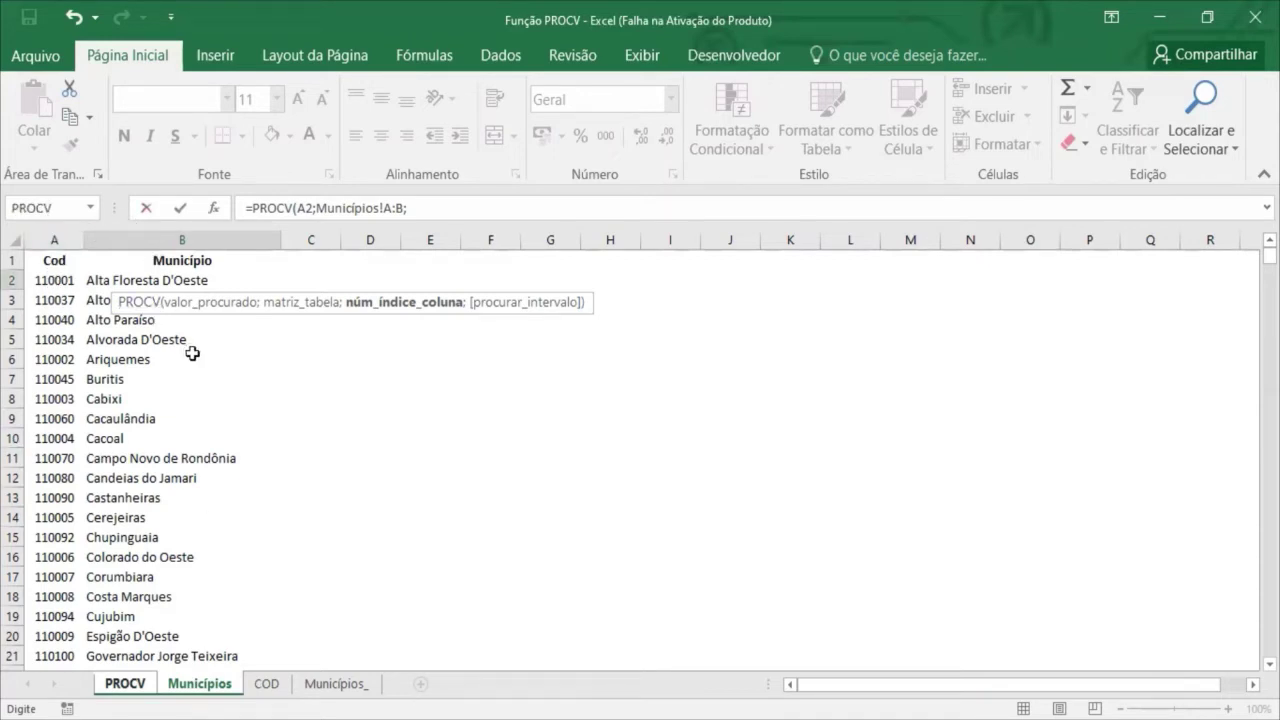
pyautogui.write('2')
pyautogui.write(';')
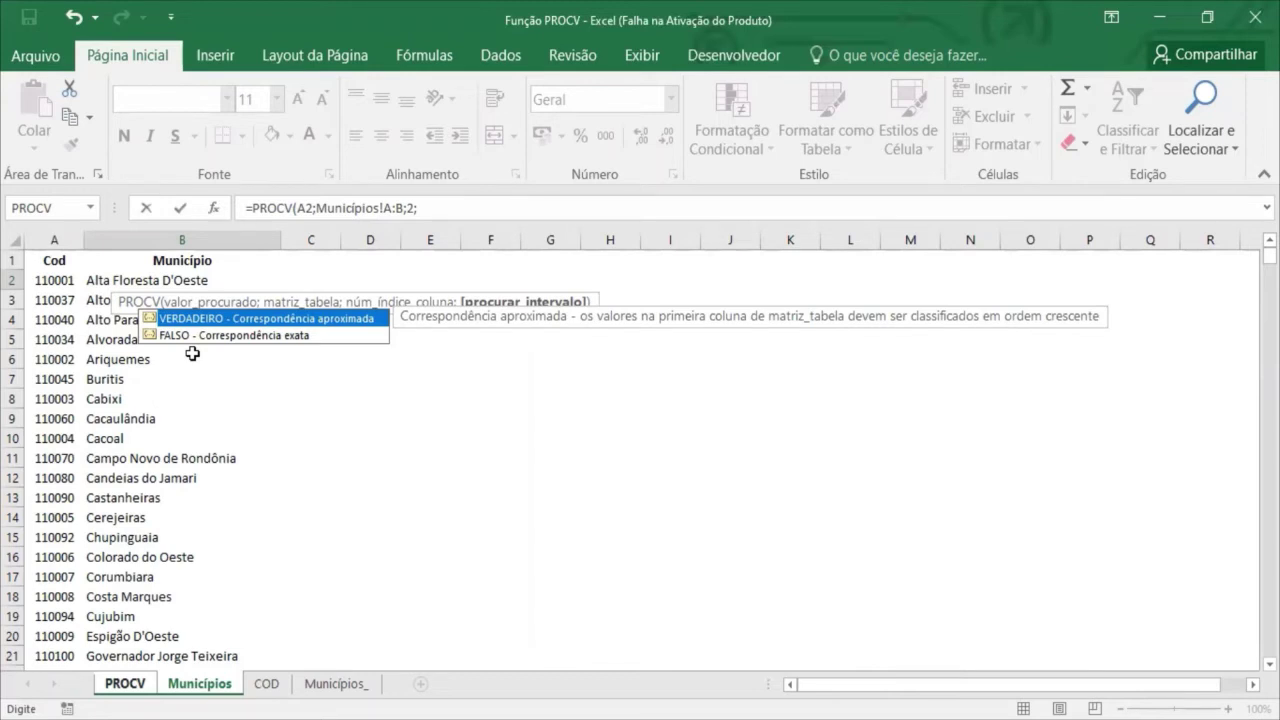
pyautogui.click(284, 336)
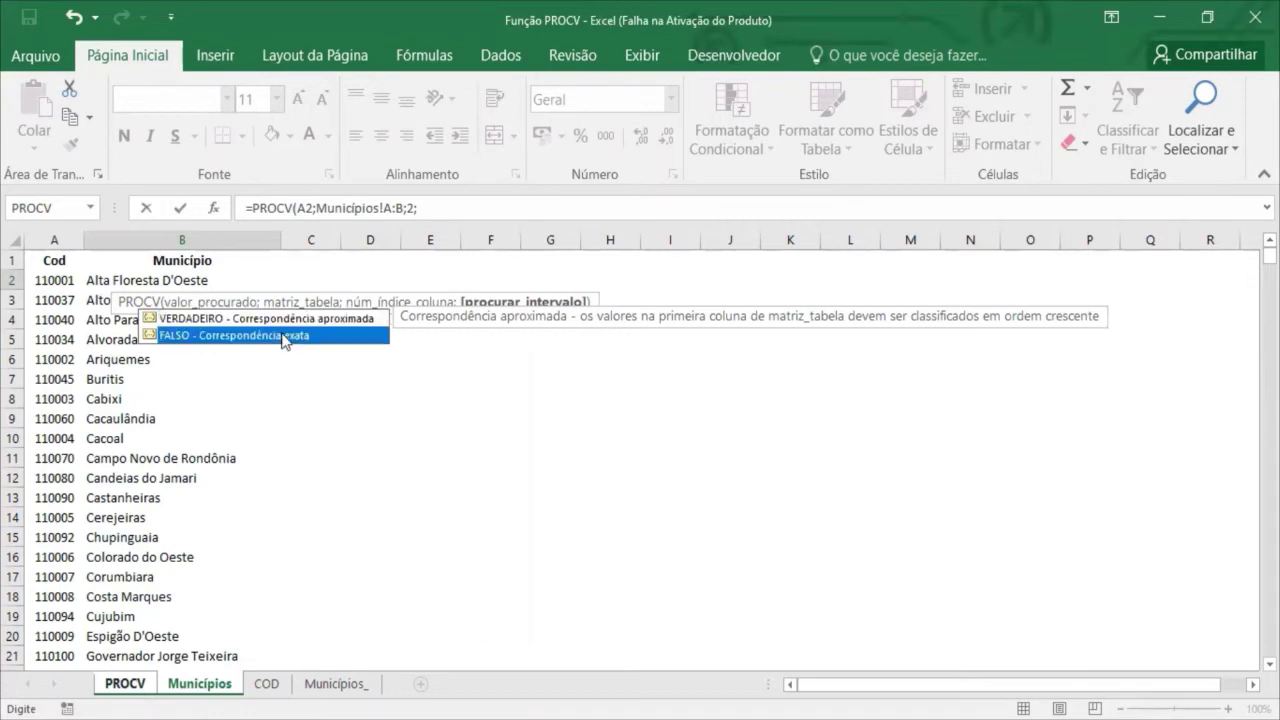
# - Complete =PROCV(A2;Municípios!A:B;2;FALSO) in B2 and fill it down column B
pyautogui.doubleClick(284, 336)
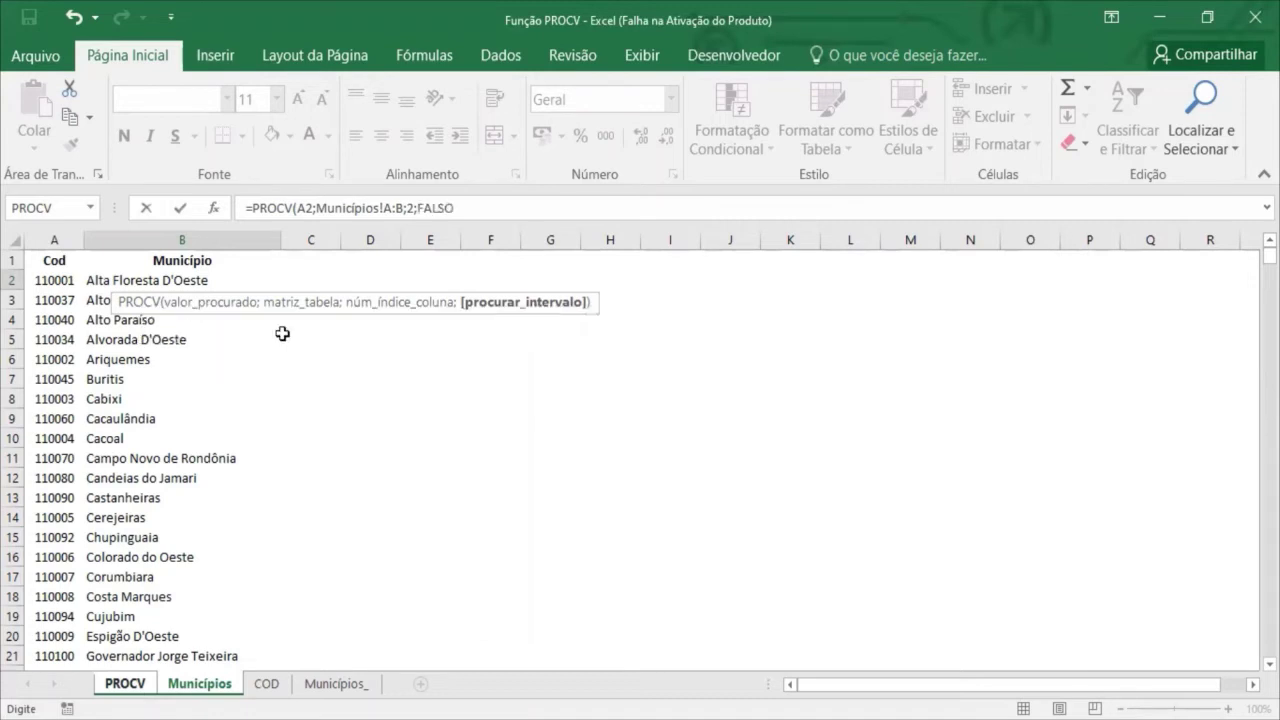
pyautogui.press('Return')
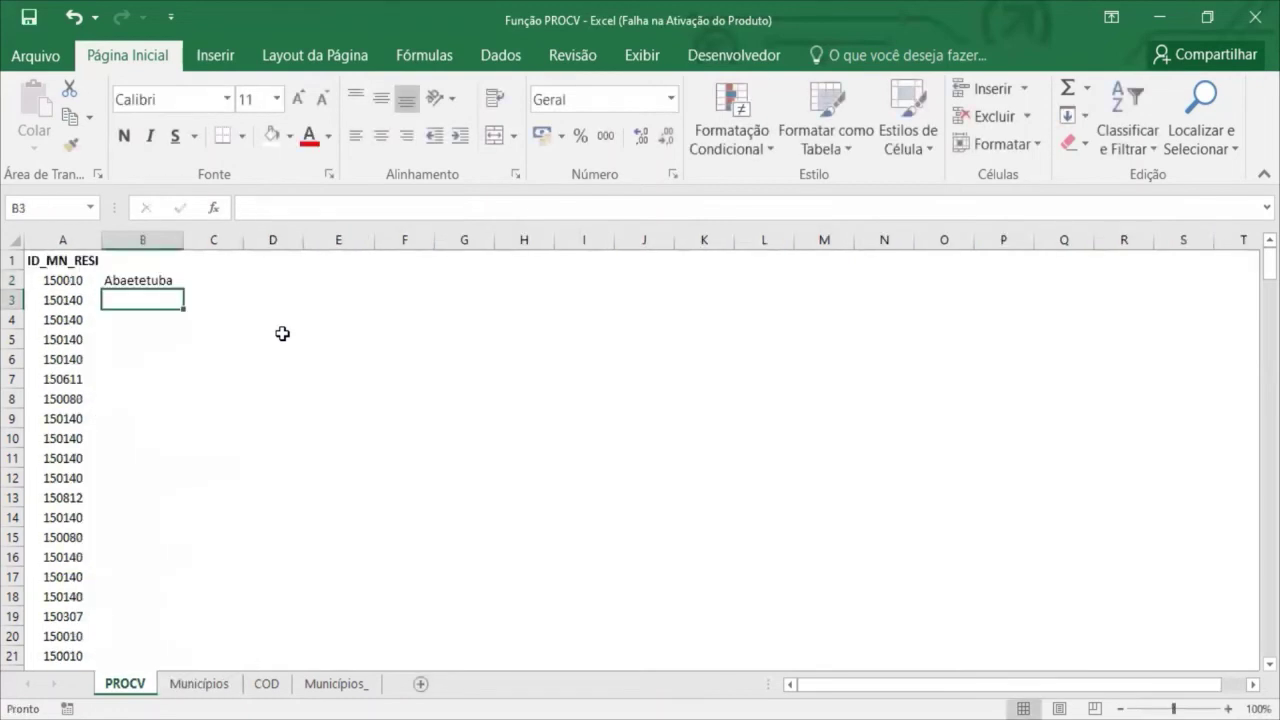
pyautogui.press('Up')
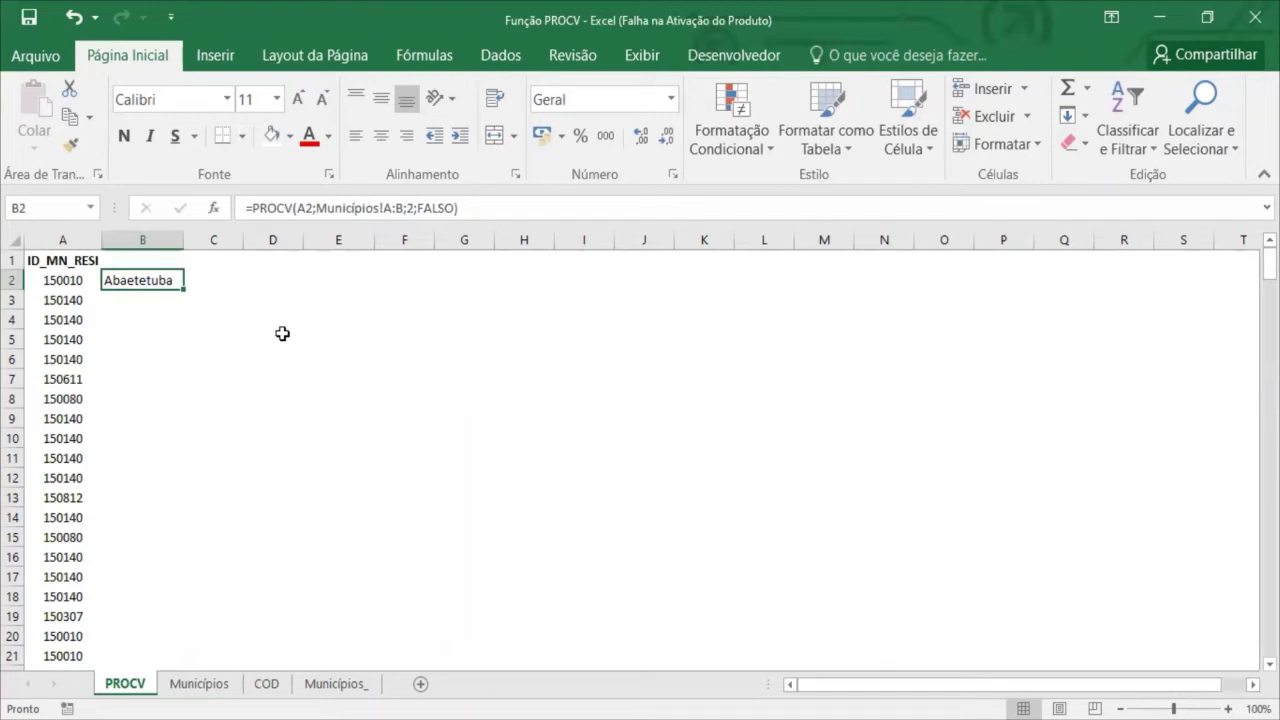
pyautogui.click(58, 283)
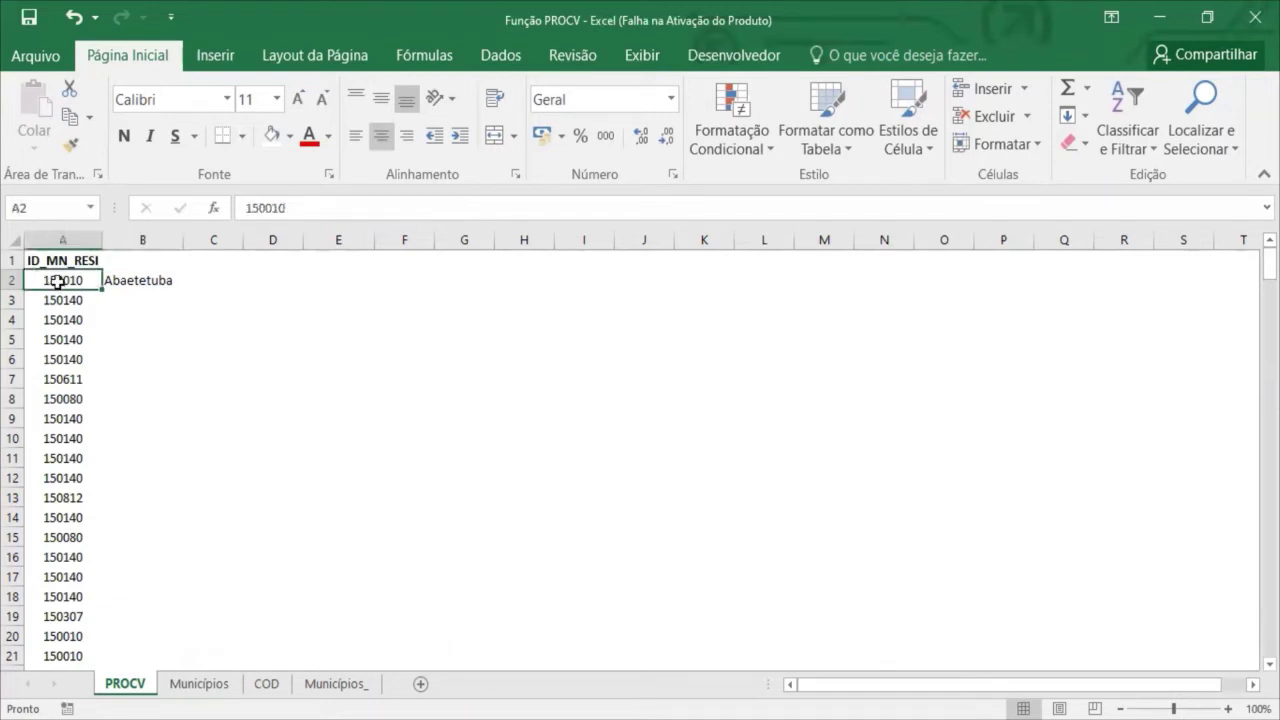
pyautogui.click(153, 280)
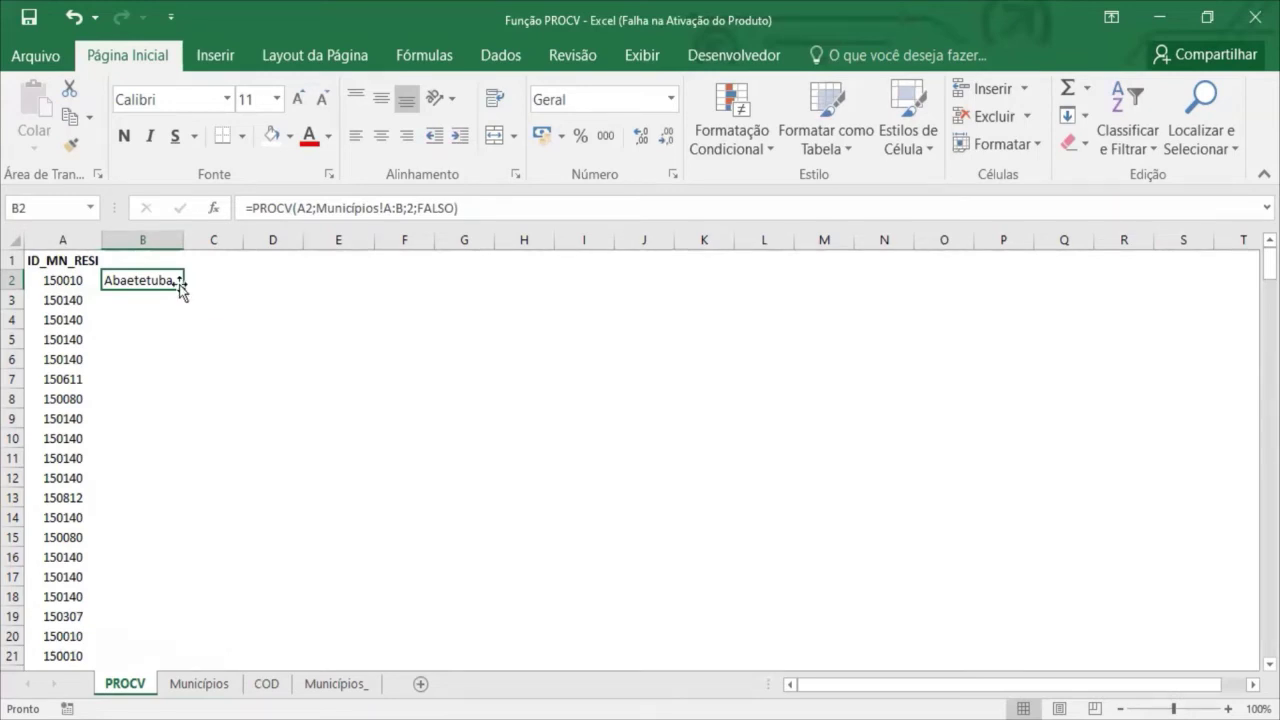
pyautogui.doubleClick(181, 294)
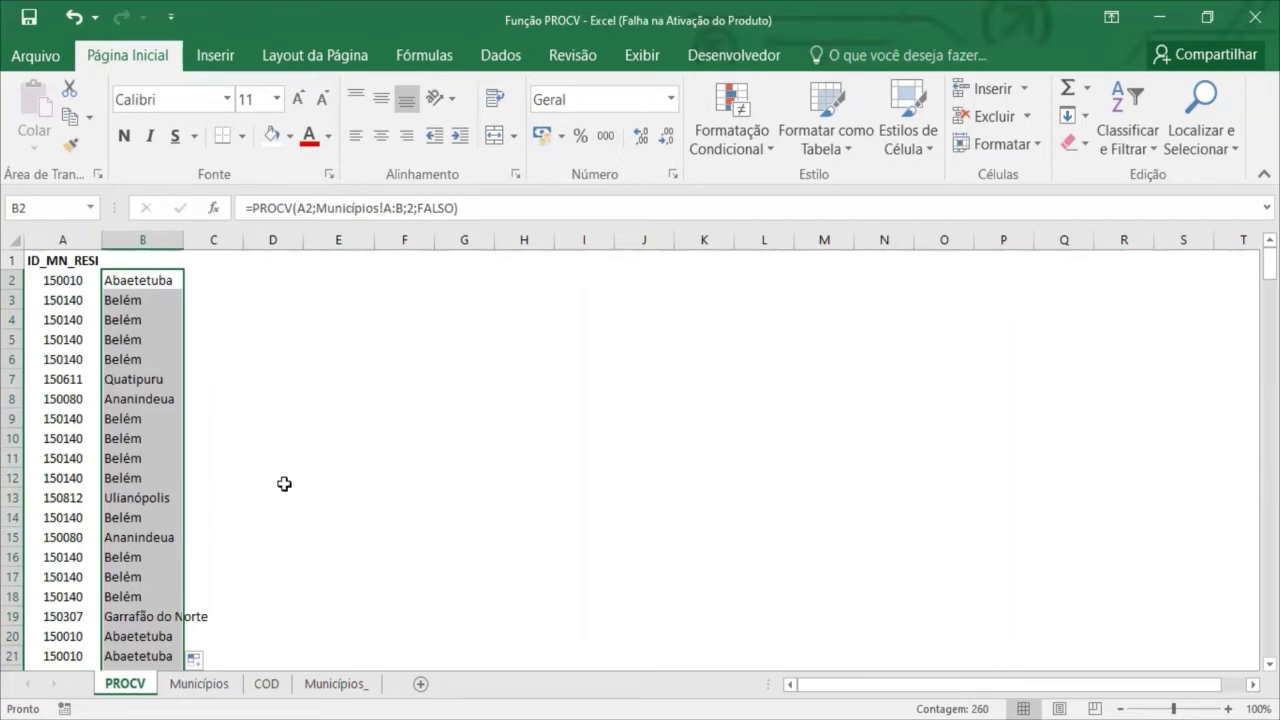
pyautogui.click(266, 684)
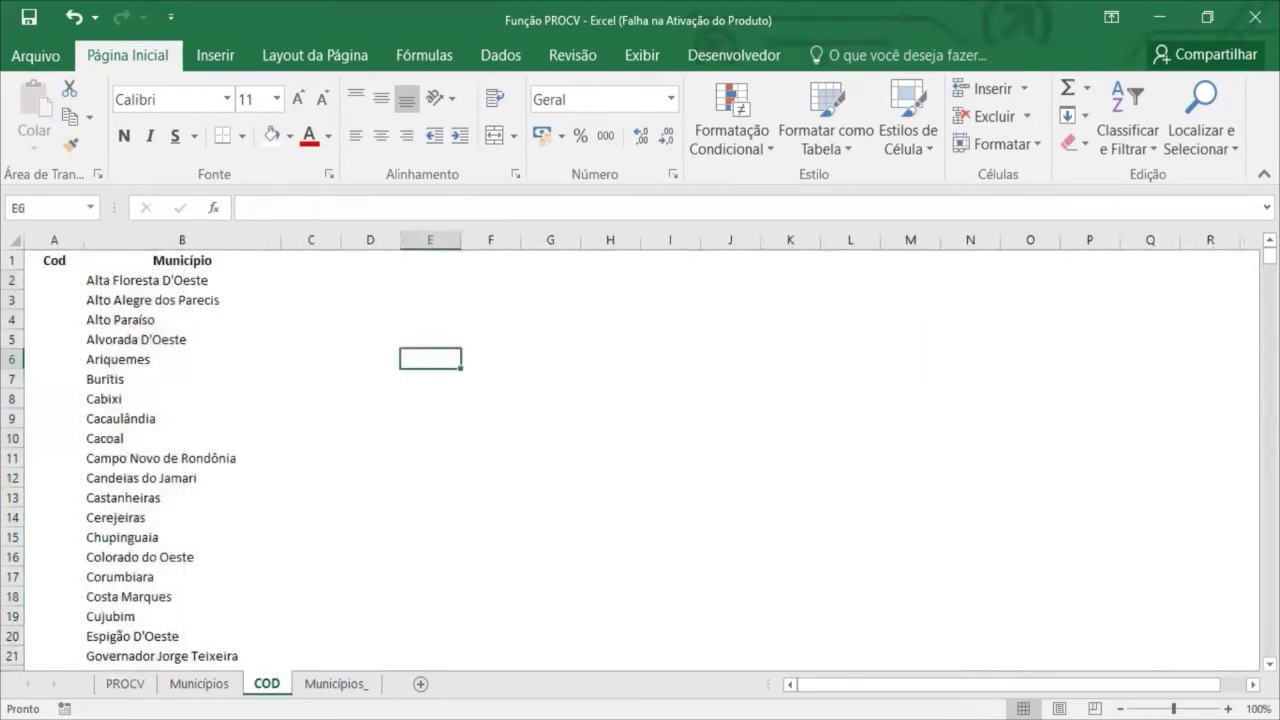
pyautogui.moveTo(58, 283); pyautogui.dragTo(16, 465)
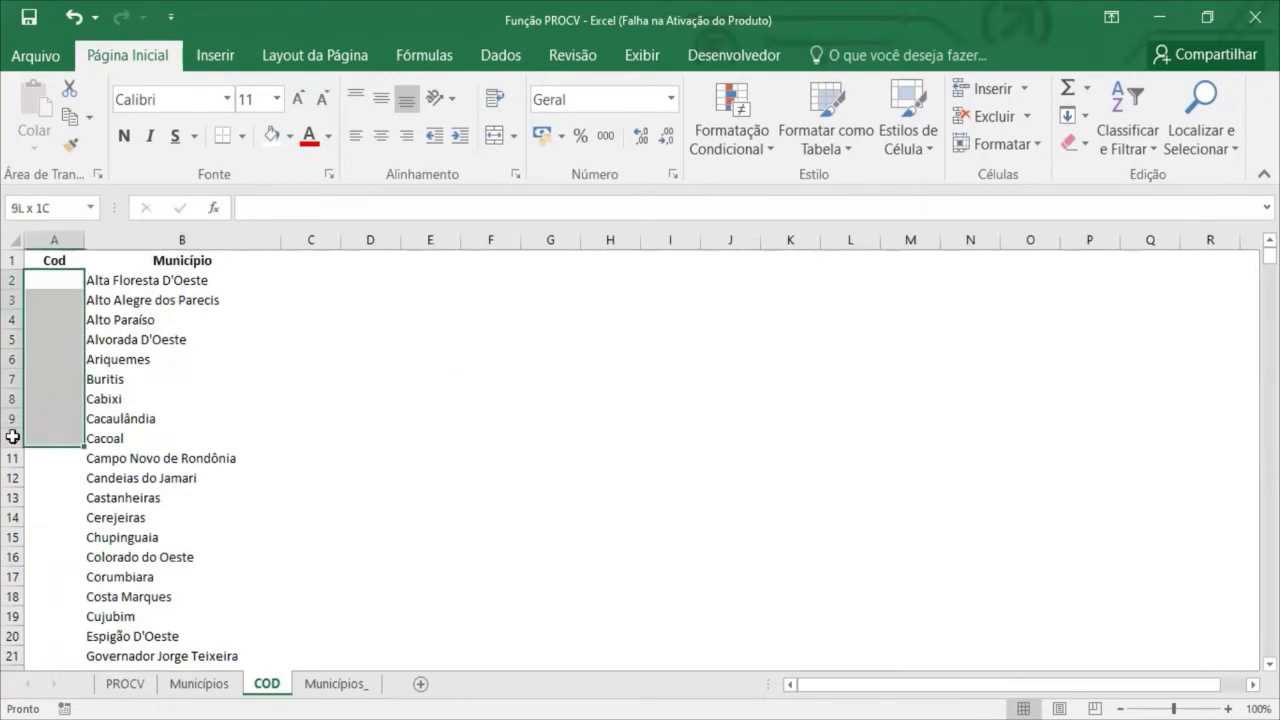
pyautogui.click(116, 283)
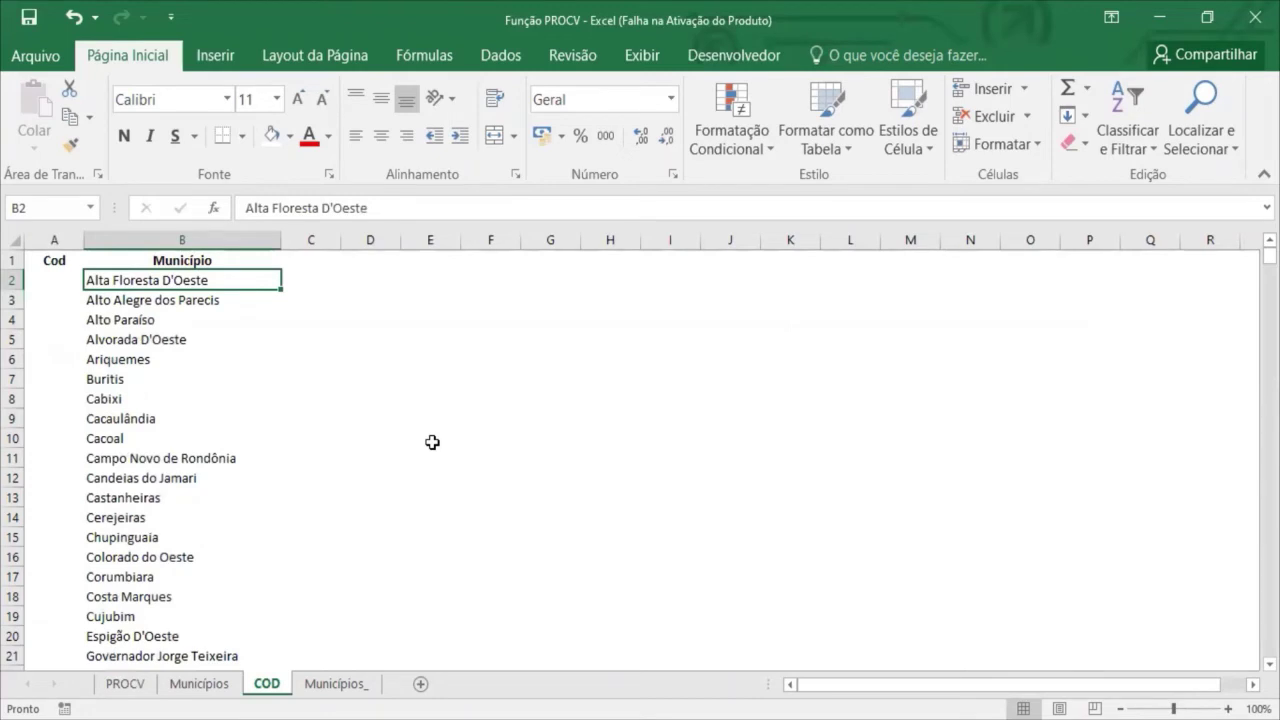
pyautogui.press('Left')
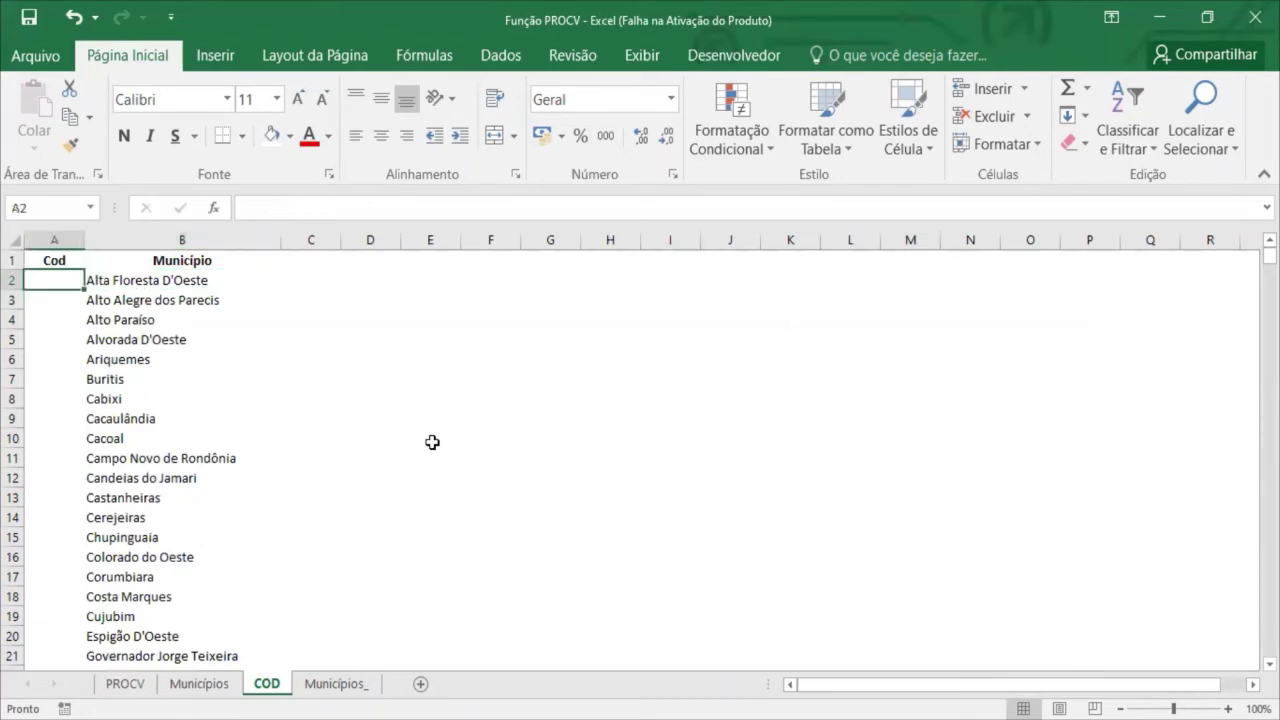
pyautogui.press('Down')
pyautogui.press('Down')
pyautogui.press('Up')
pyautogui.press('Up')
pyautogui.click(338, 683)
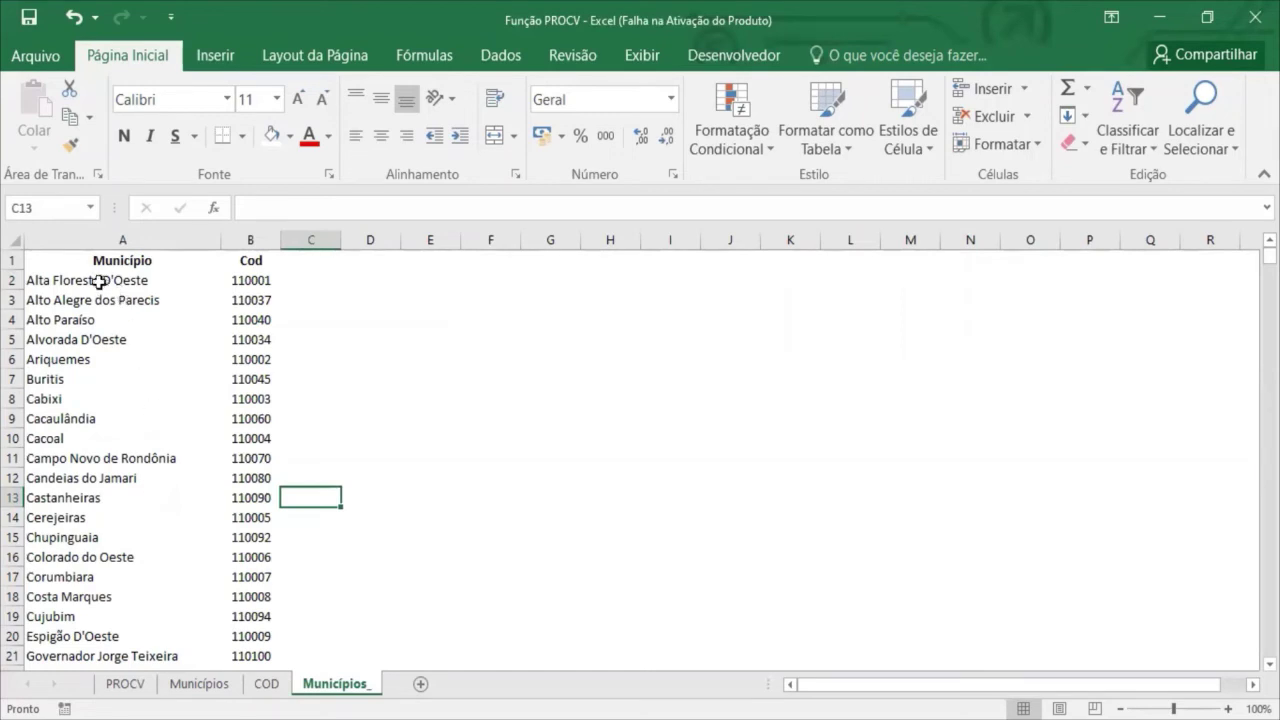
pyautogui.moveTo(100, 258); pyautogui.dragTo(67, 626)
pyautogui.moveTo(257, 278); pyautogui.dragTo(265, 379)
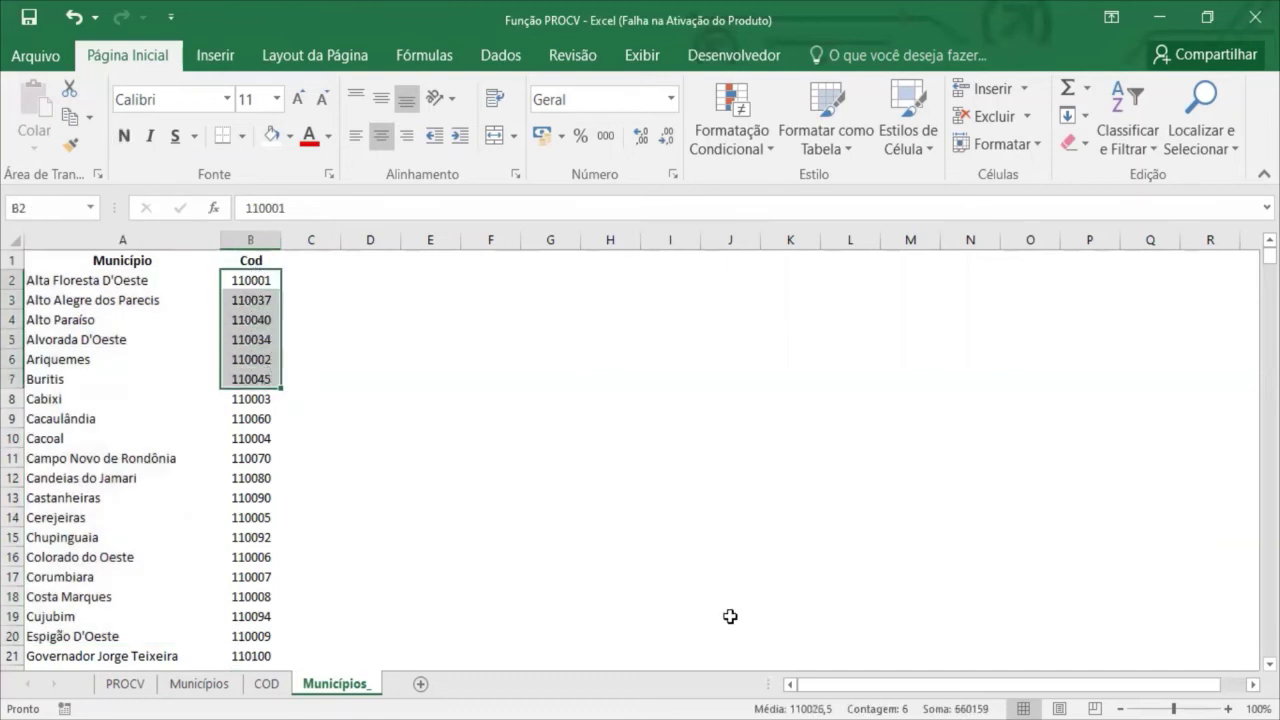
pyautogui.click(268, 683)
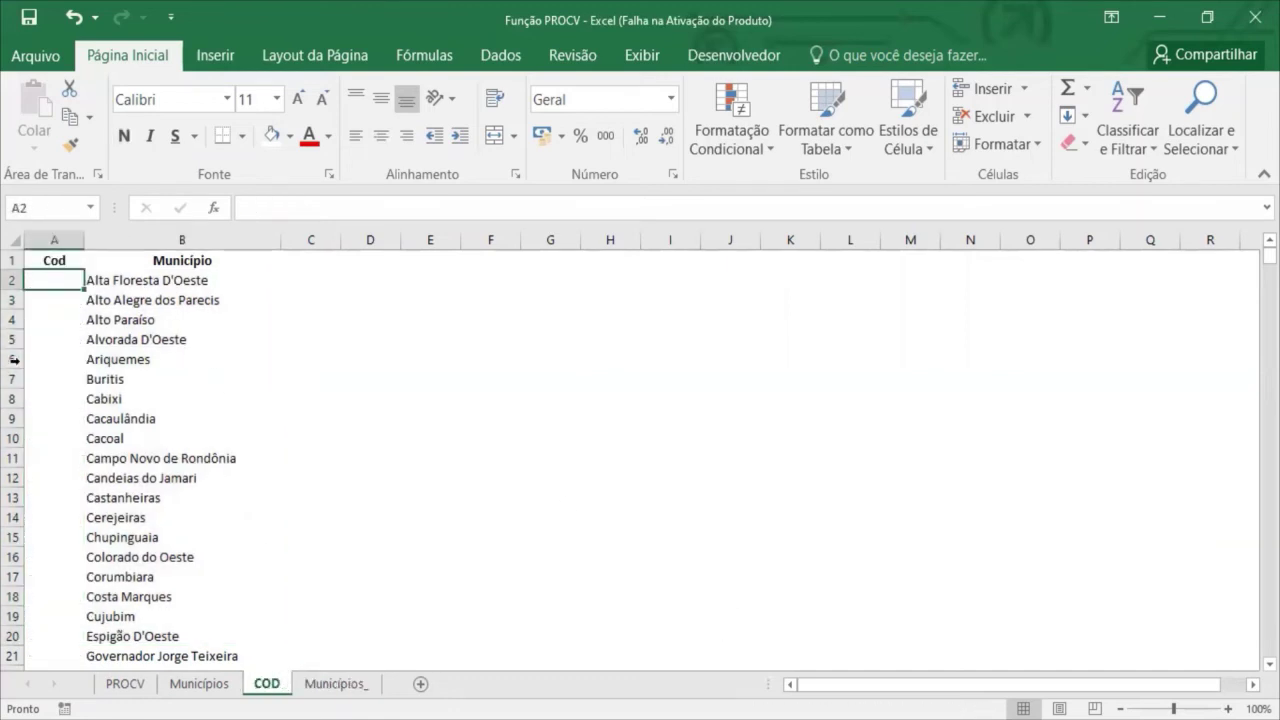
pyautogui.click(46, 322)
pyautogui.click(57, 296)
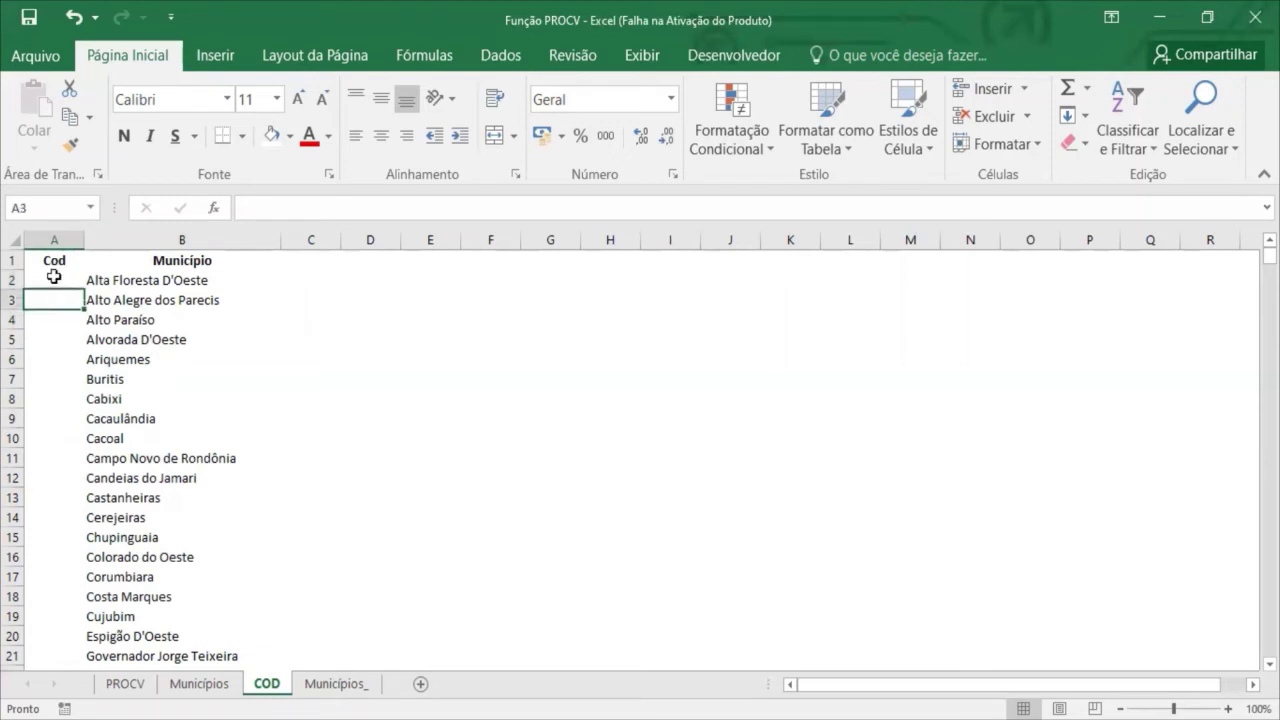
pyautogui.click(54, 277)
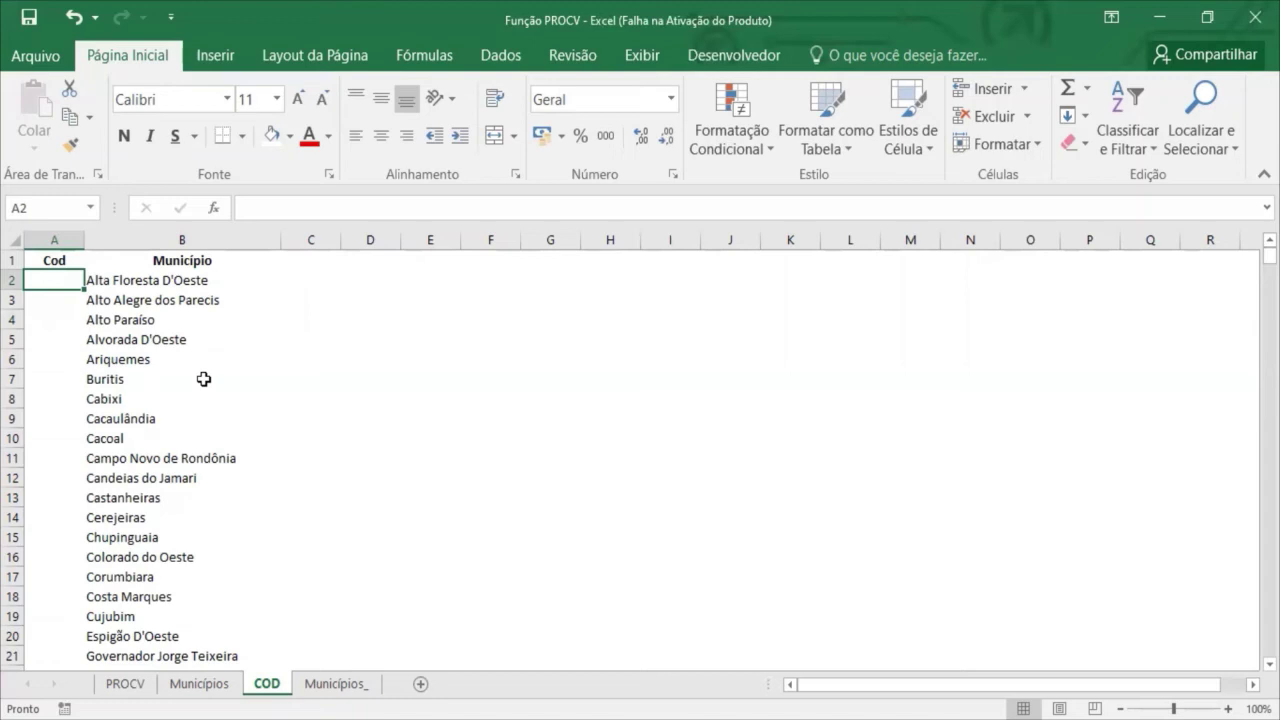
# - Start =PROCV(B2; in COD cell A2, using the municipality name as lookup value
pyautogui.write('=')
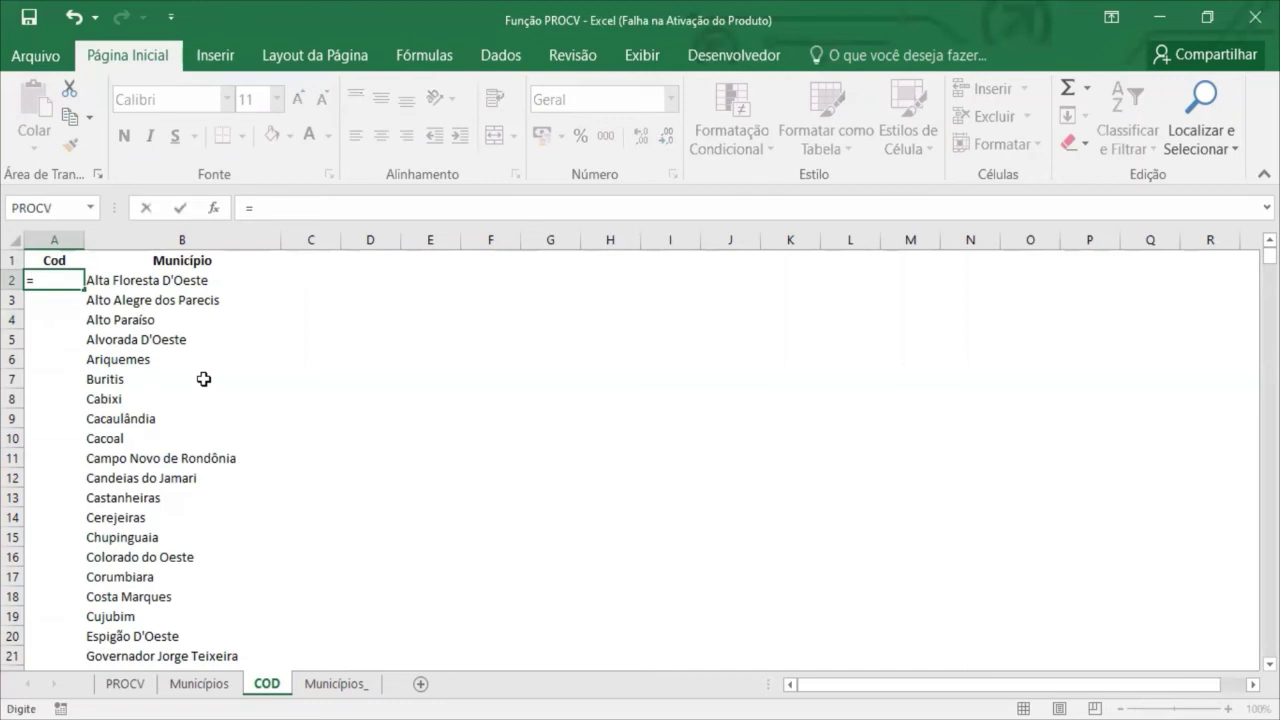
pyautogui.write('p')
pyautogui.write('ro')
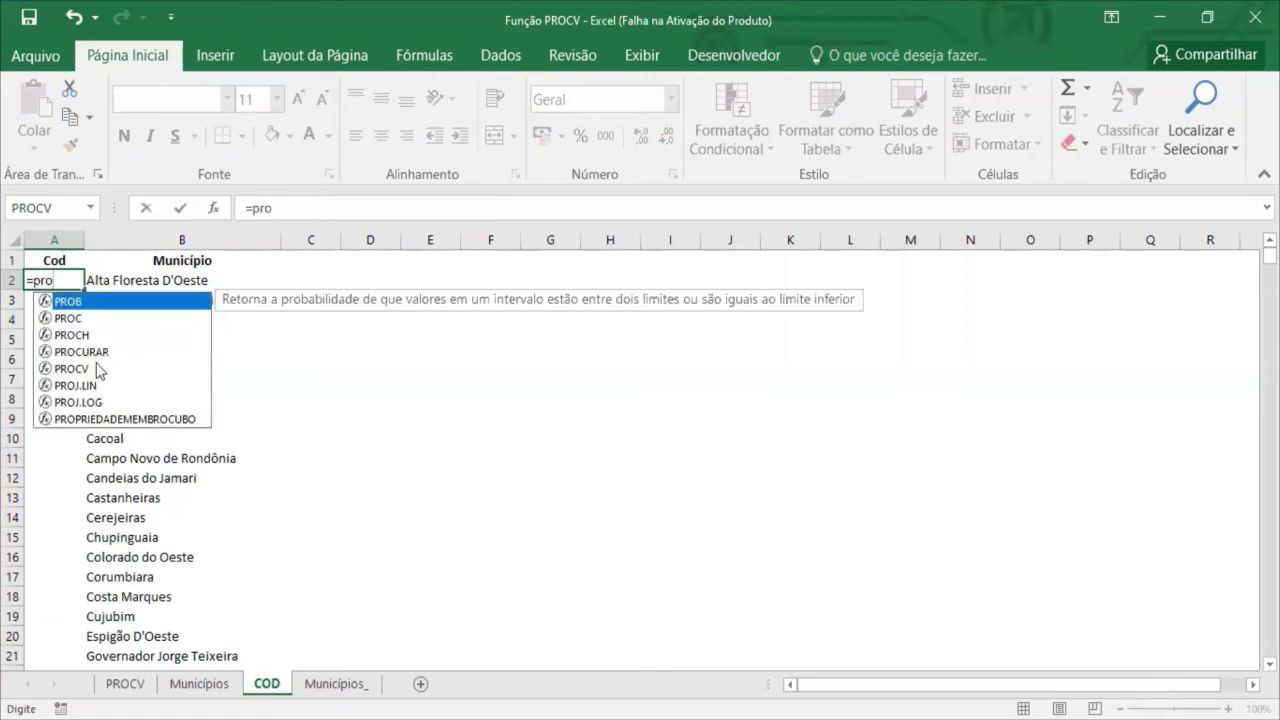
pyautogui.write('c')
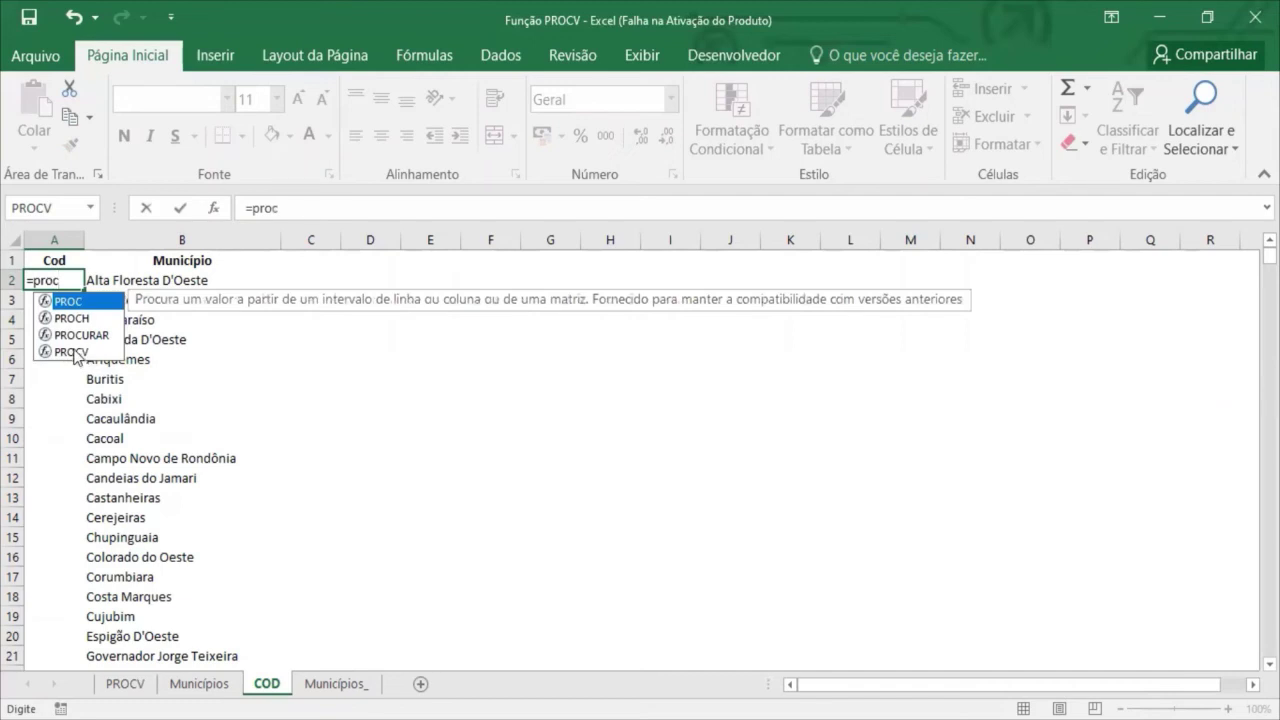
pyautogui.click(75, 351)
pyautogui.doubleClick(75, 351)
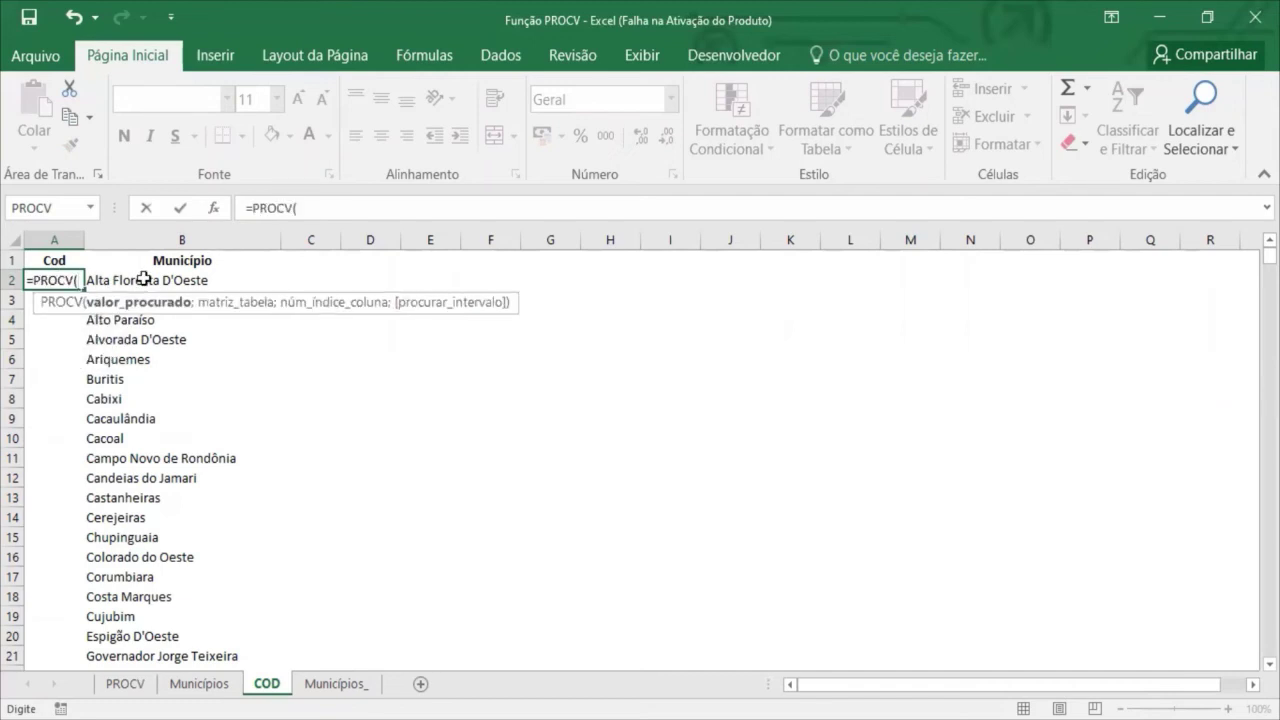
pyautogui.click(145, 279)
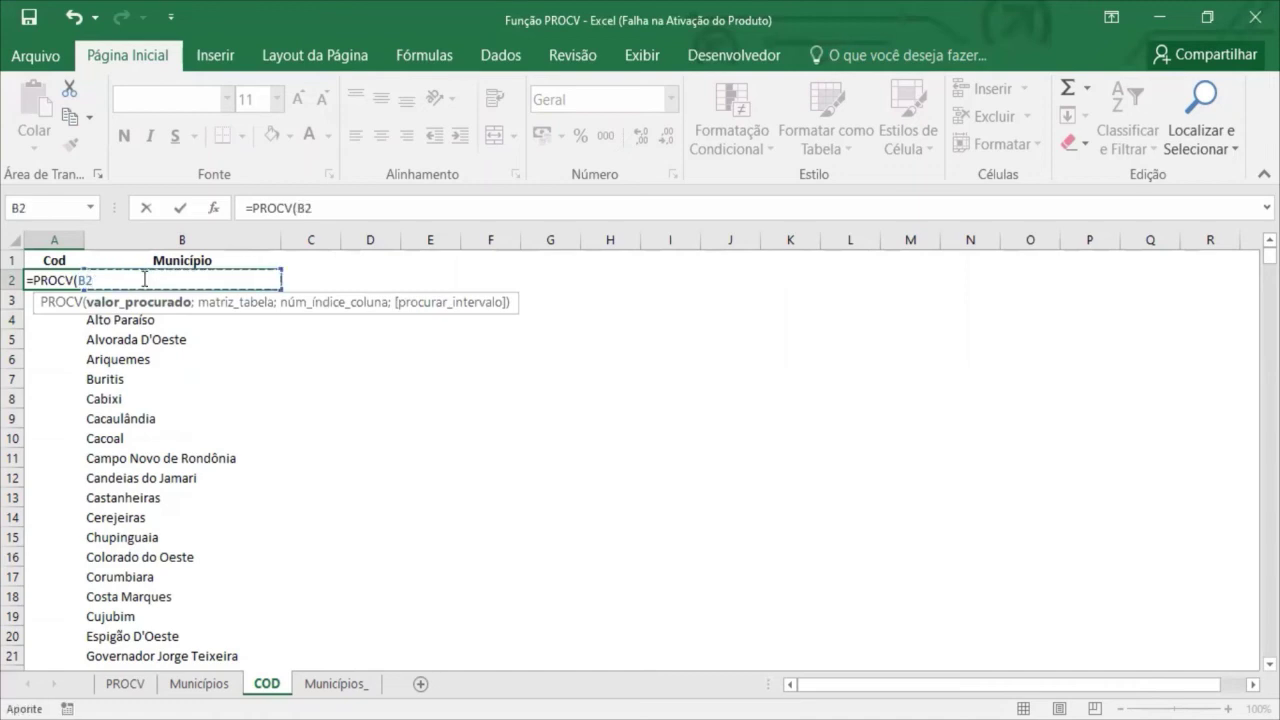
pyautogui.write(';')
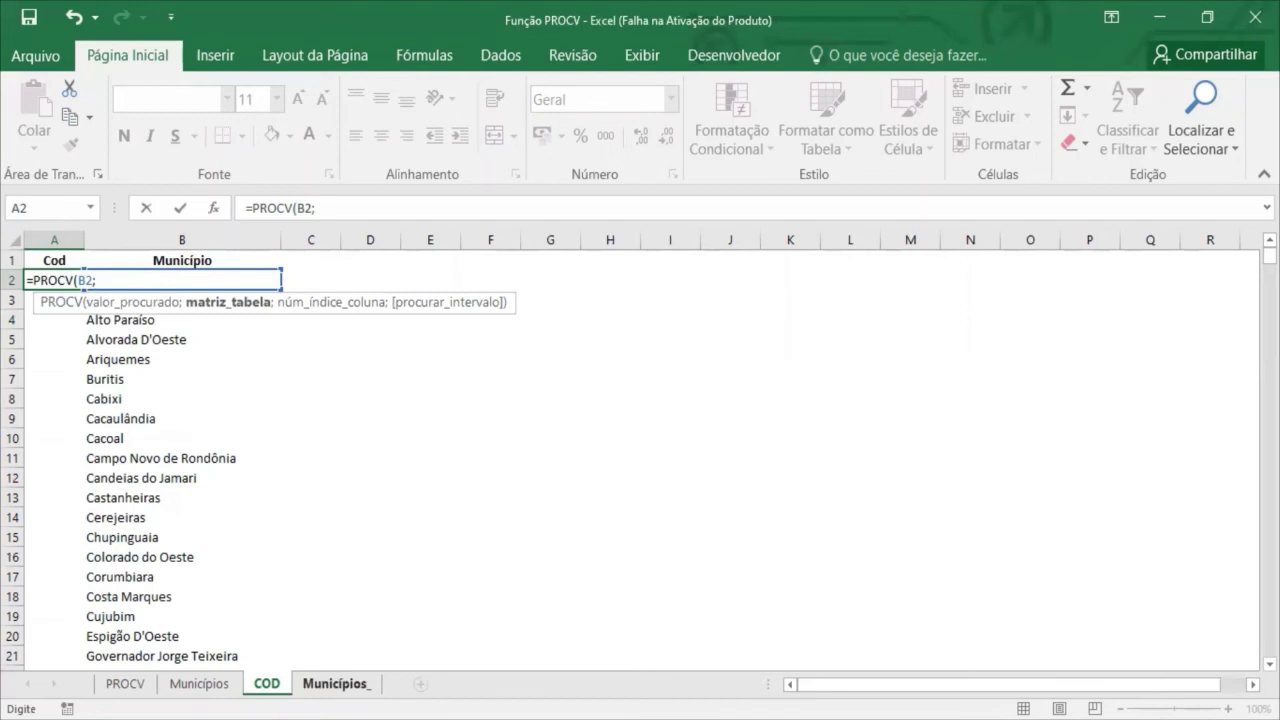
pyautogui.click(336, 684)
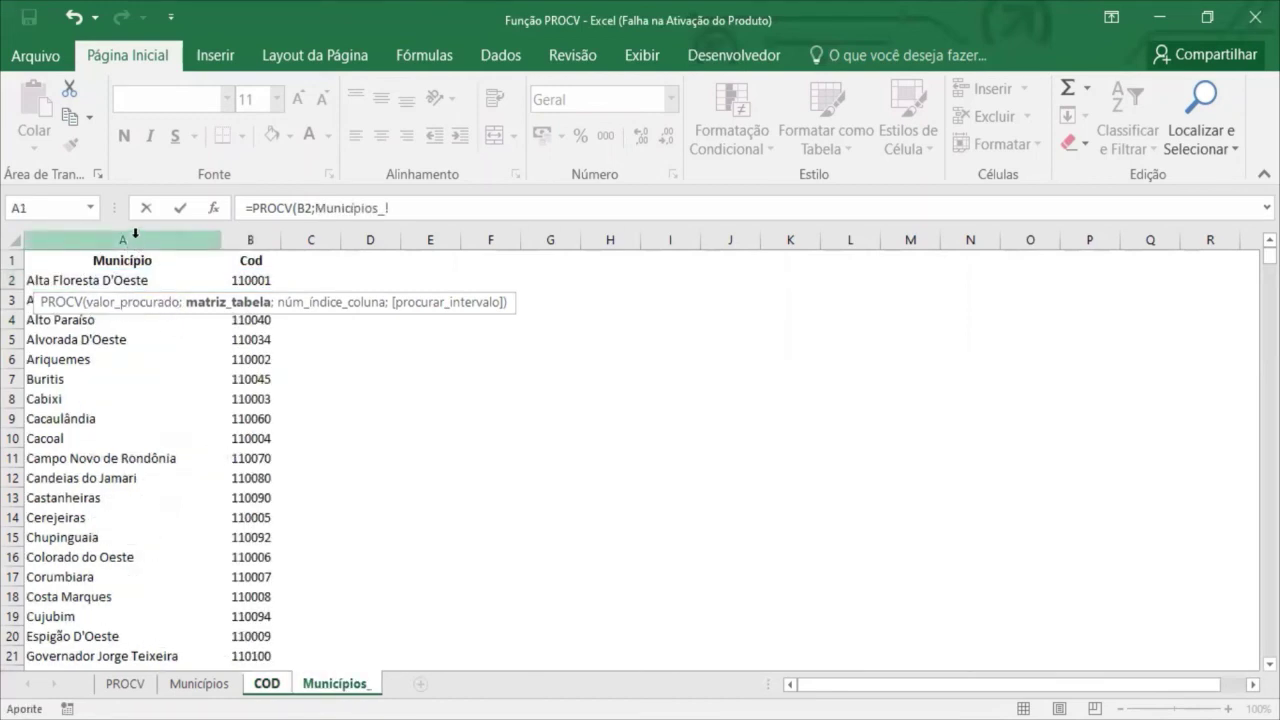
# - Complete A2 as =PROCV(B2;Municípios_!A:B;2;FALSO), returning code 110001
pyautogui.moveTo(135, 233); pyautogui.dragTo(257, 235)
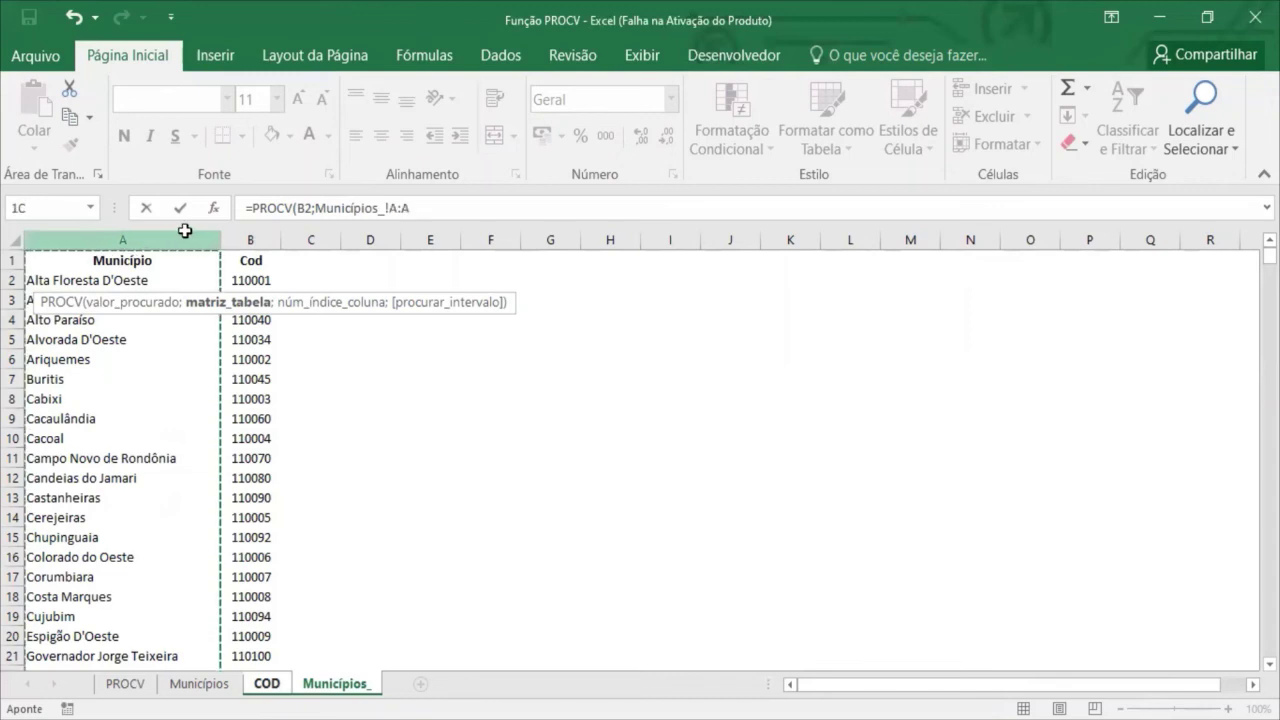
pyautogui.write(';')
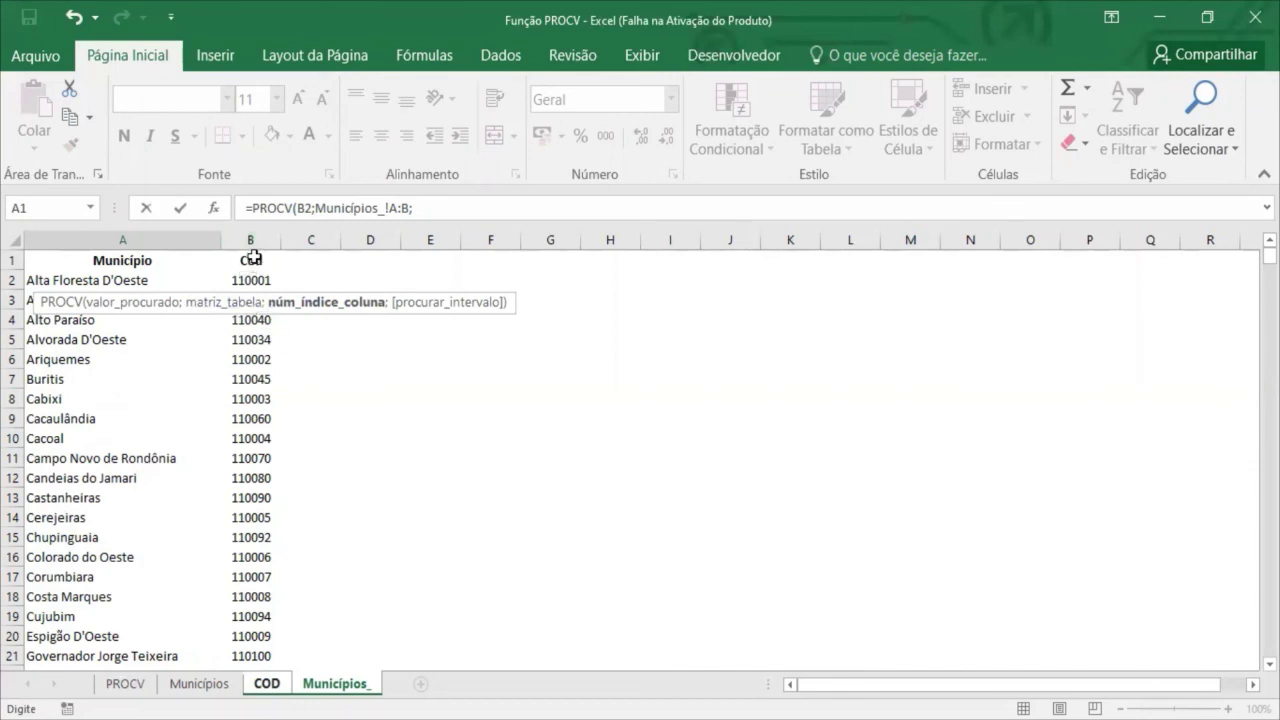
pyautogui.write('2')
pyautogui.write(';')
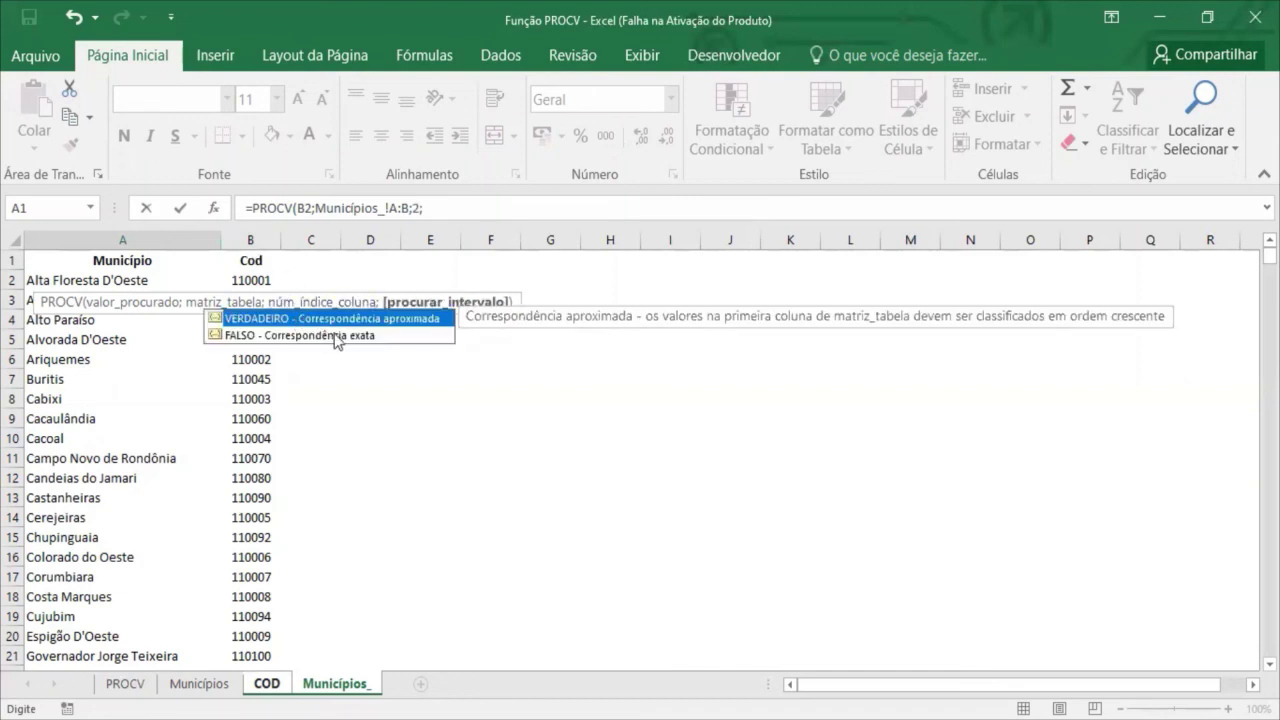
pyautogui.click(334, 336)
pyautogui.doubleClick(334, 336)
pyautogui.press('Return')
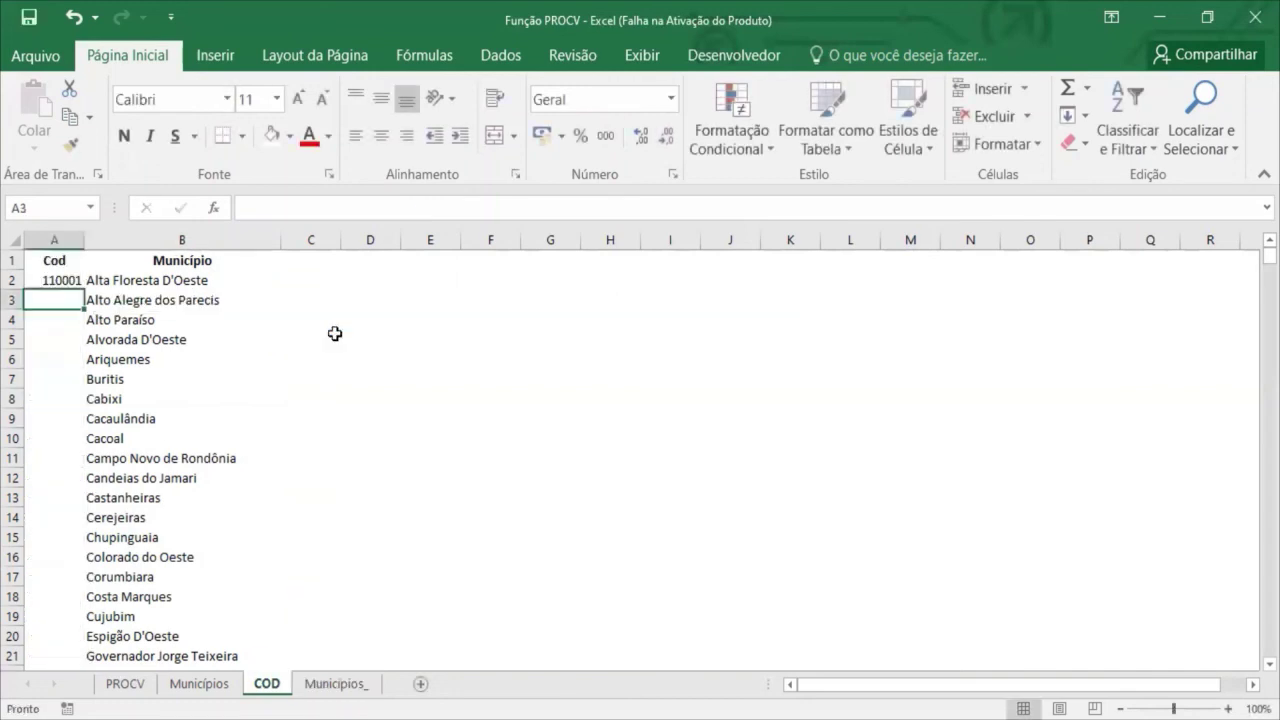
# - Copy the A2 lookup formula down column A so every municipality gets its code
pyautogui.click(48, 280)
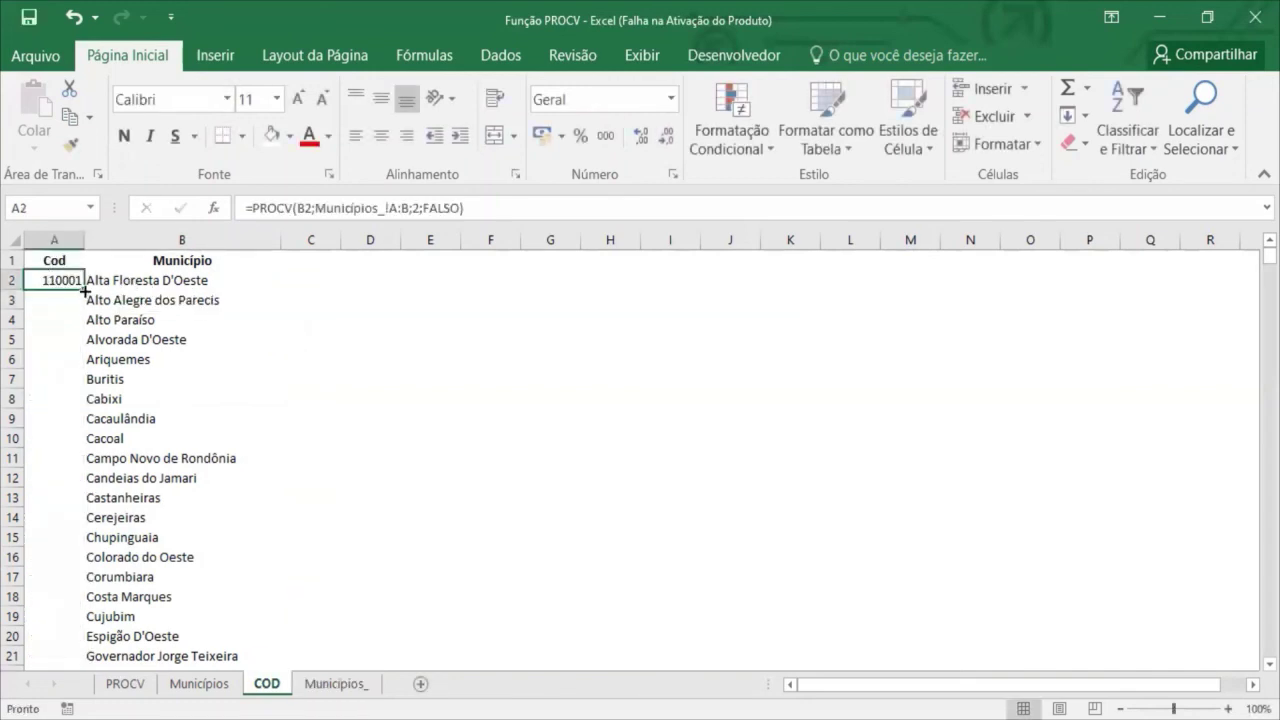
pyautogui.doubleClick(84, 289)
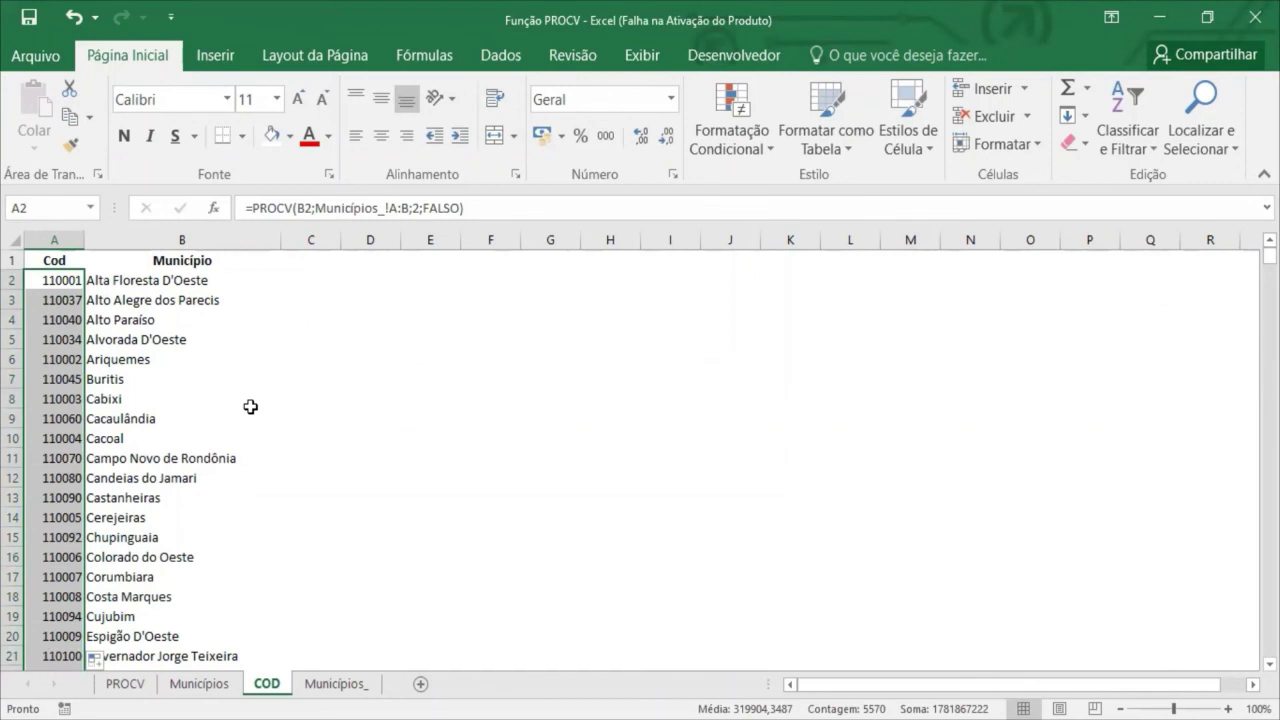